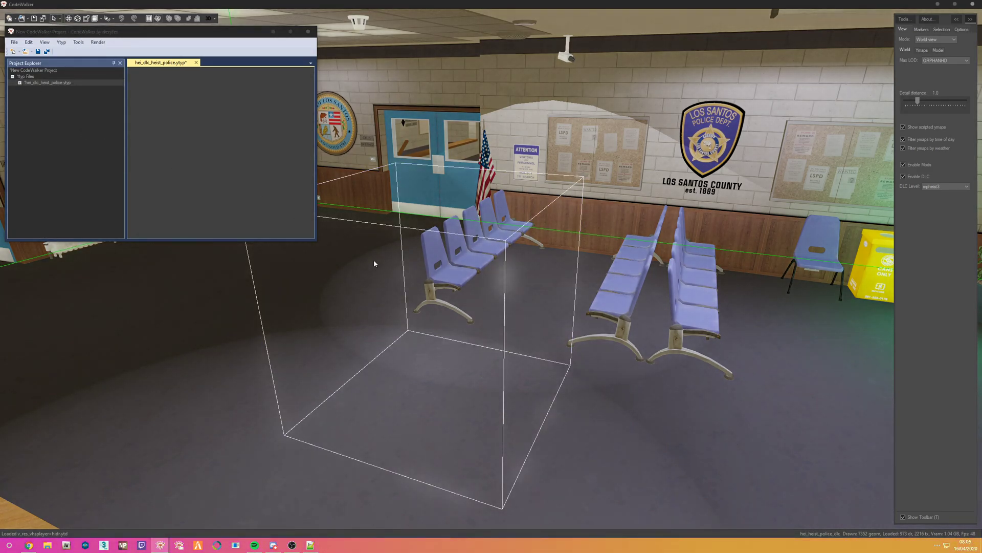
# Select the police station's interior instance and examine its room and portal outlines from outside the building.
pyautogui.rightClick(436, 308)
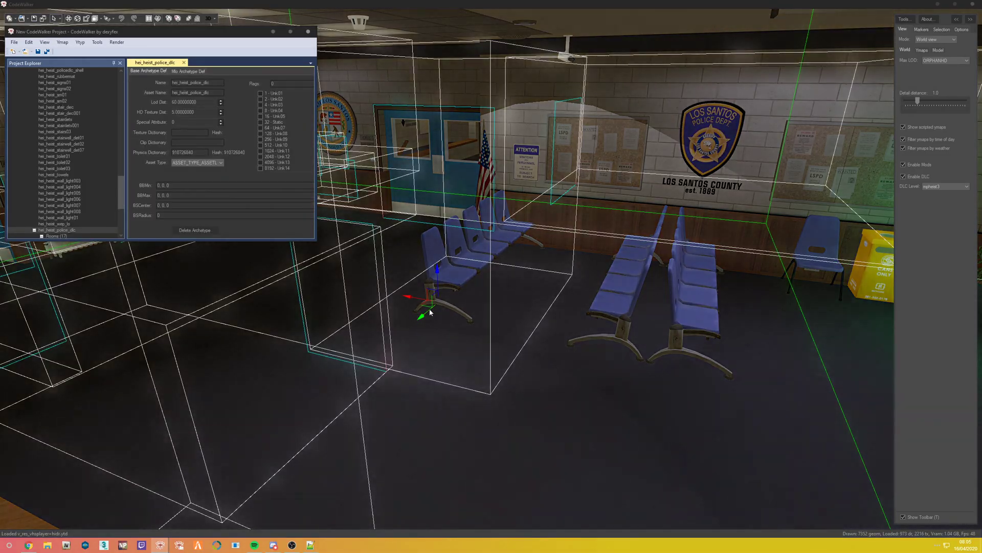
pyautogui.moveTo(539, 323); pyautogui.dragTo(491, 306)
pyautogui.press('s')
pyautogui.press('s')
pyautogui.press('a')
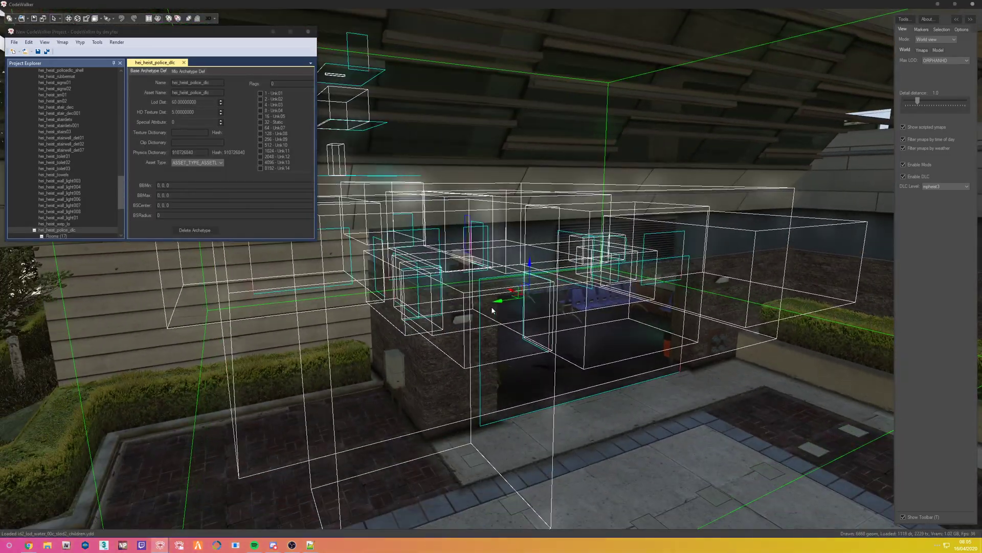
pyautogui.press('d')
pyautogui.moveTo(494, 151); pyautogui.dragTo(455, 142)
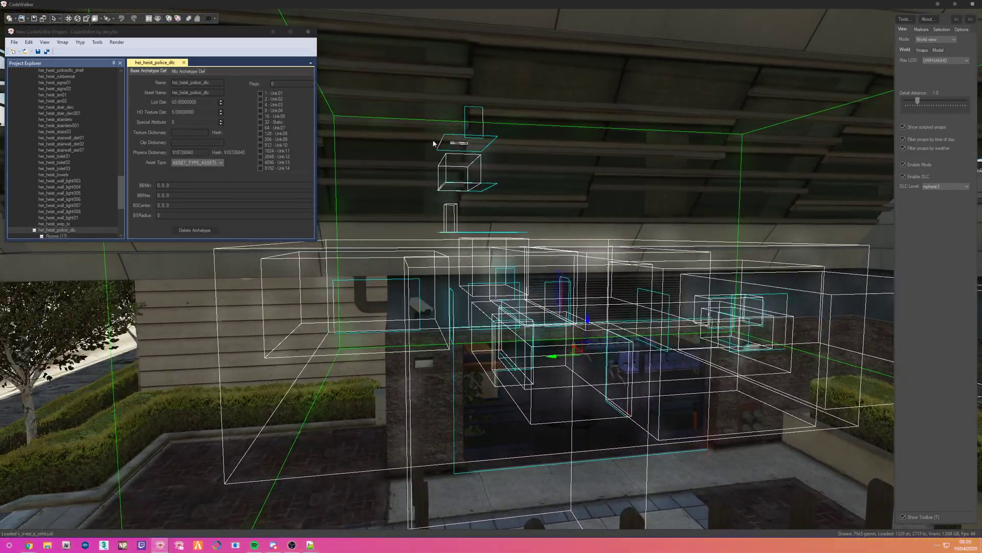
pyautogui.moveTo(381, 218); pyautogui.dragTo(386, 239)
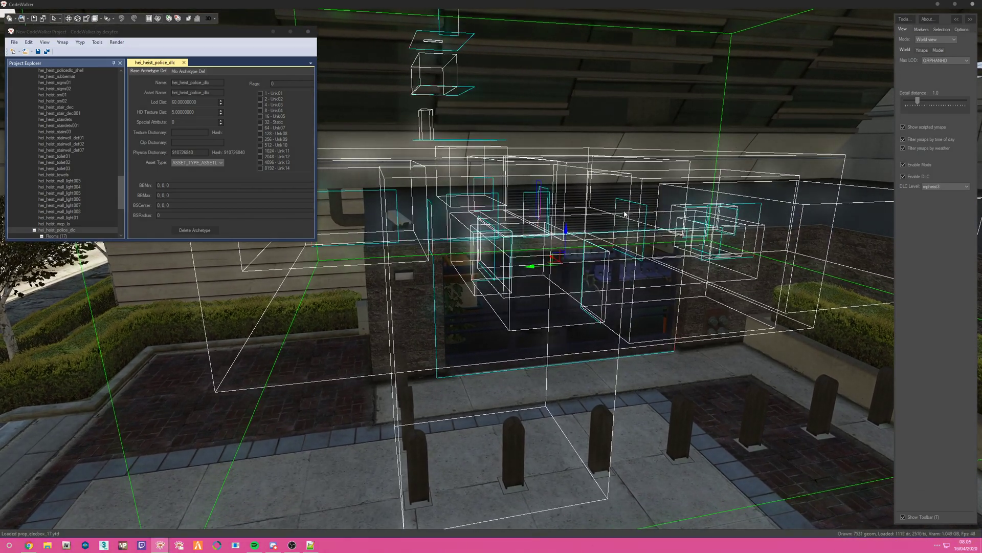
pyautogui.moveTo(501, 206); pyautogui.dragTo(514, 201)
# Try moving the hei_heist_police_dlc interior instance a short distance horizontally, and undo the move.
pyautogui.moveTo(120, 192); pyautogui.dragTo(123, 67)
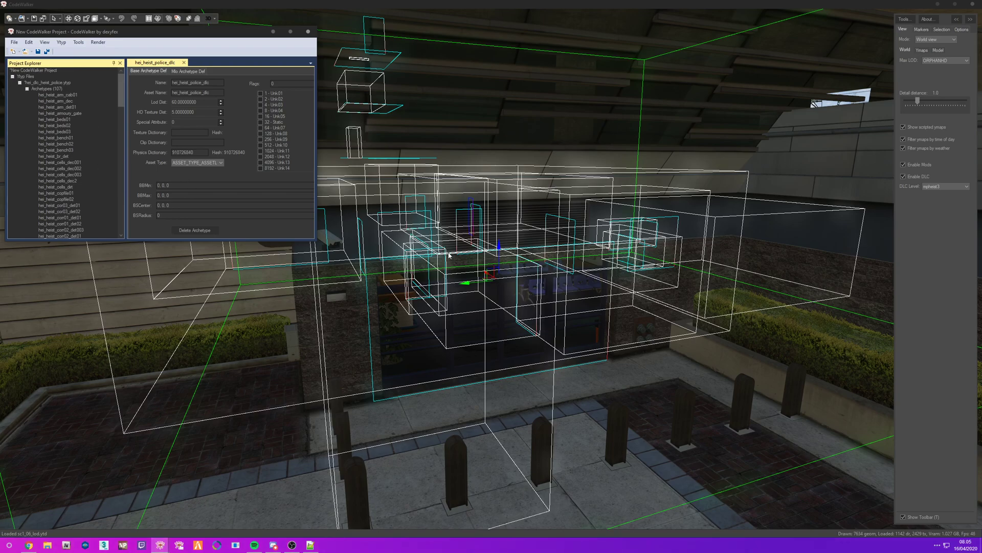
pyautogui.rightClick(472, 305)
pyautogui.rightClick(467, 319)
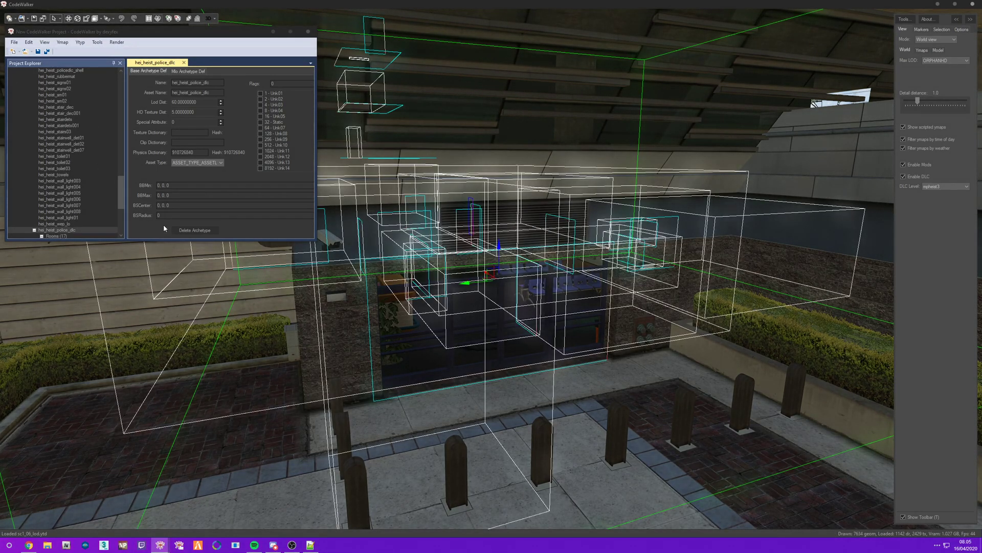
pyautogui.click(468, 285)
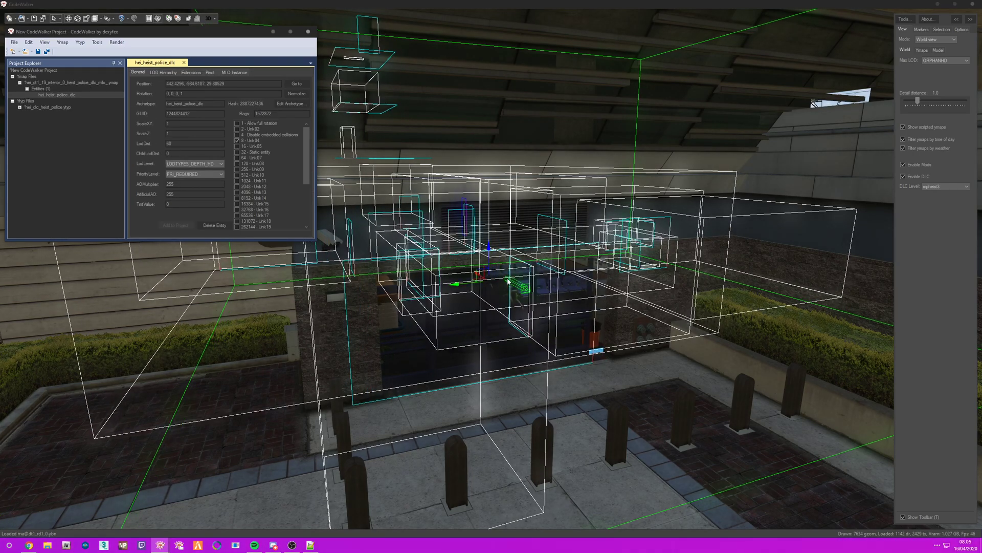
pyautogui.moveTo(489, 370); pyautogui.dragTo(539, 368)
pyautogui.hotkey('ctrl', 'z')
# Return to the lobby benches and switch the selection mode to Entity.
pyautogui.press('w')
pyautogui.press('w')
pyautogui.press('s')
pyautogui.click(60, 19)
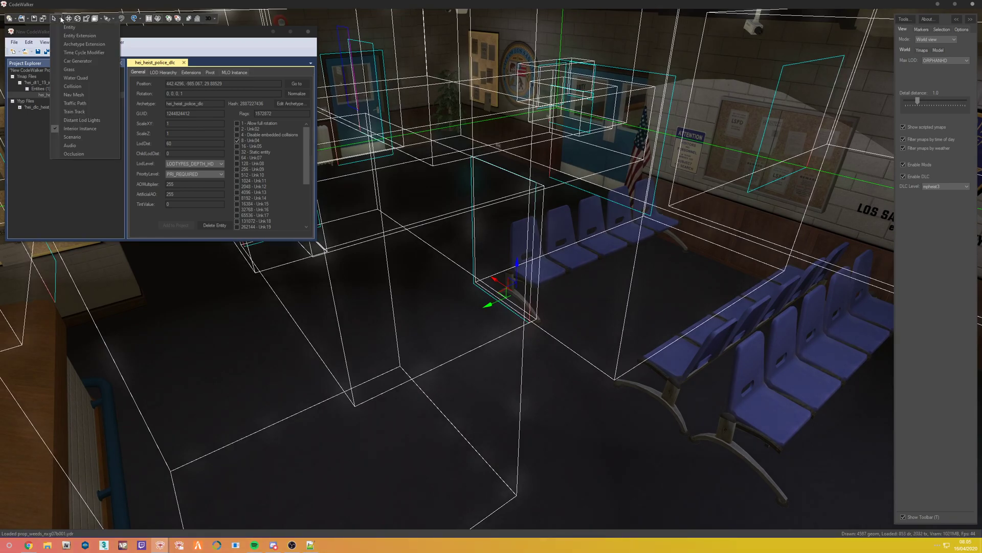
pyautogui.click(60, 19)
pyautogui.click(60, 19)
pyautogui.click(69, 27)
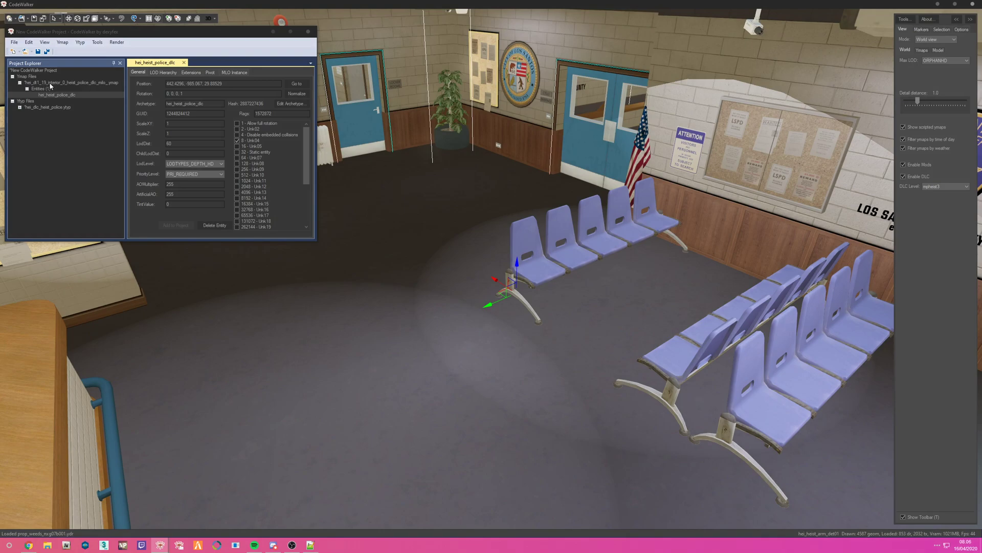
# Check the interior's milo ymap and its hei_heist_police_dlc entity, and remove that ymap from the project, leaving hei_dlc_heist_police.ytyp selected.
pyautogui.click(50, 83)
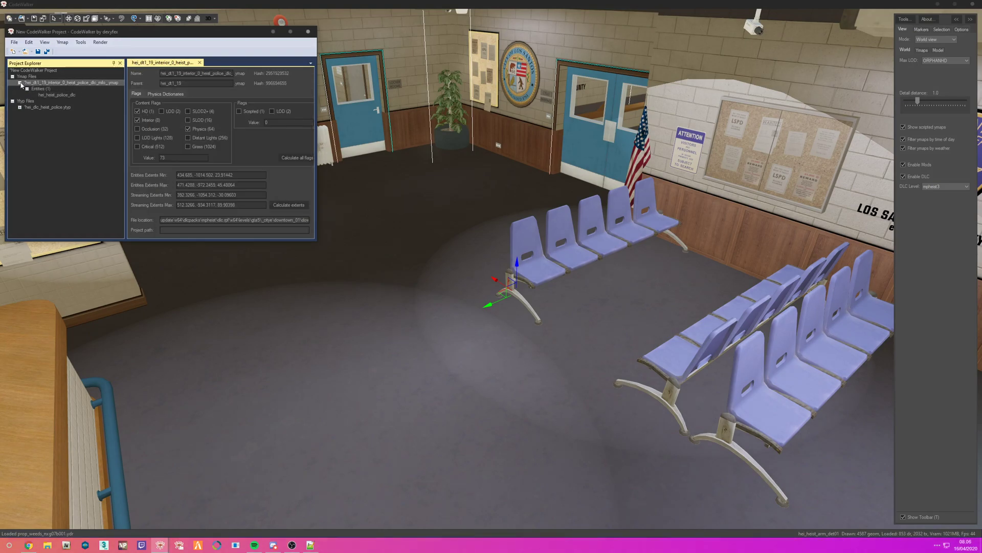
pyautogui.click(19, 83)
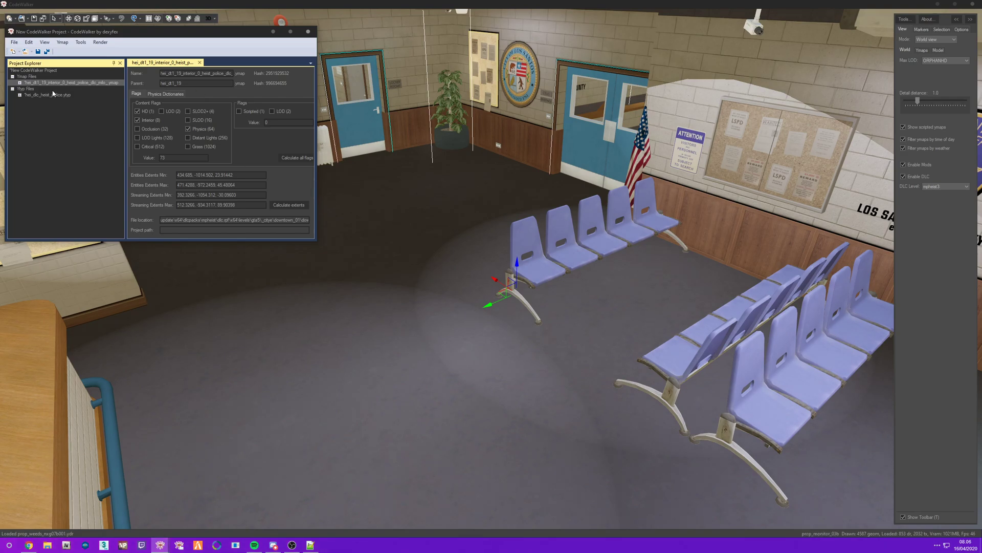
pyautogui.click(20, 82)
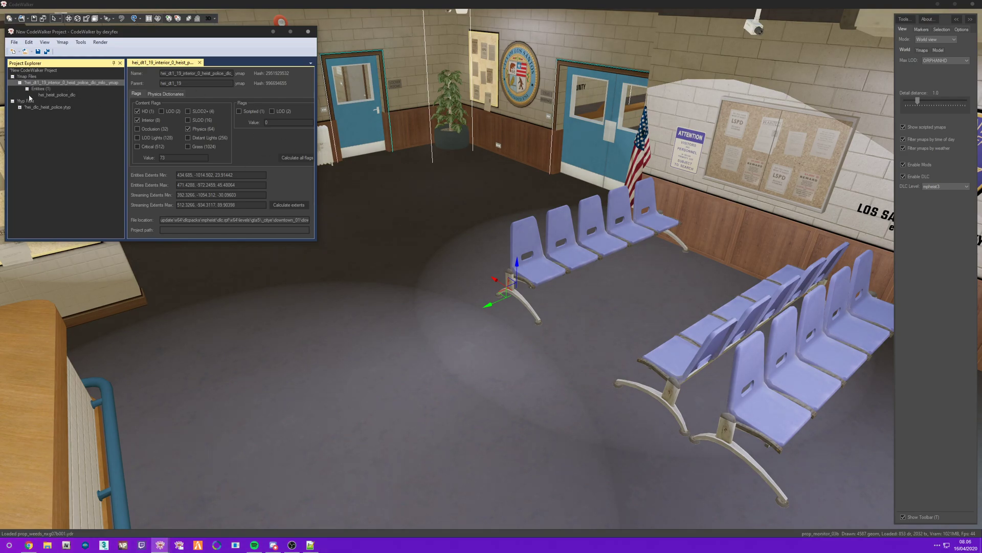
pyautogui.click(58, 95)
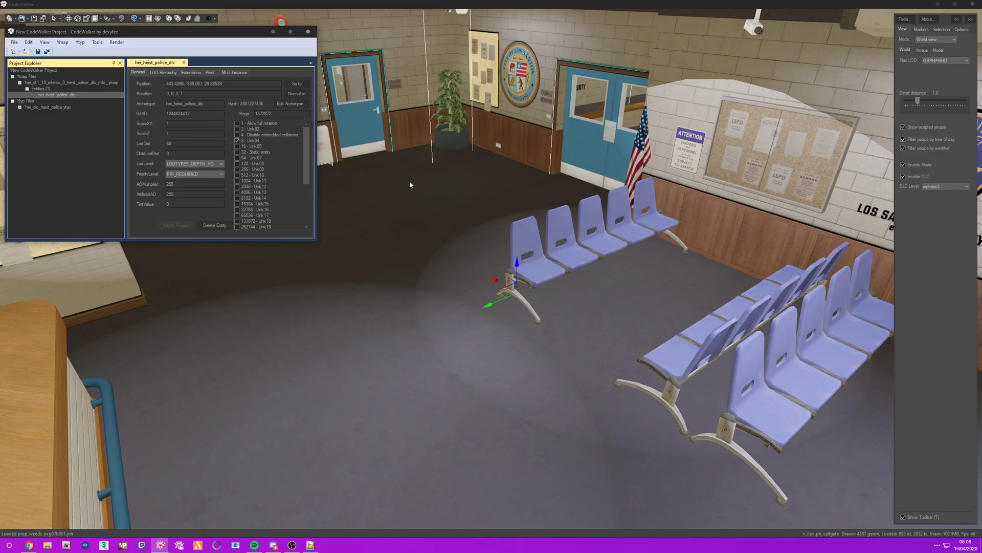
pyautogui.moveTo(400, 240); pyautogui.dragTo(443, 251)
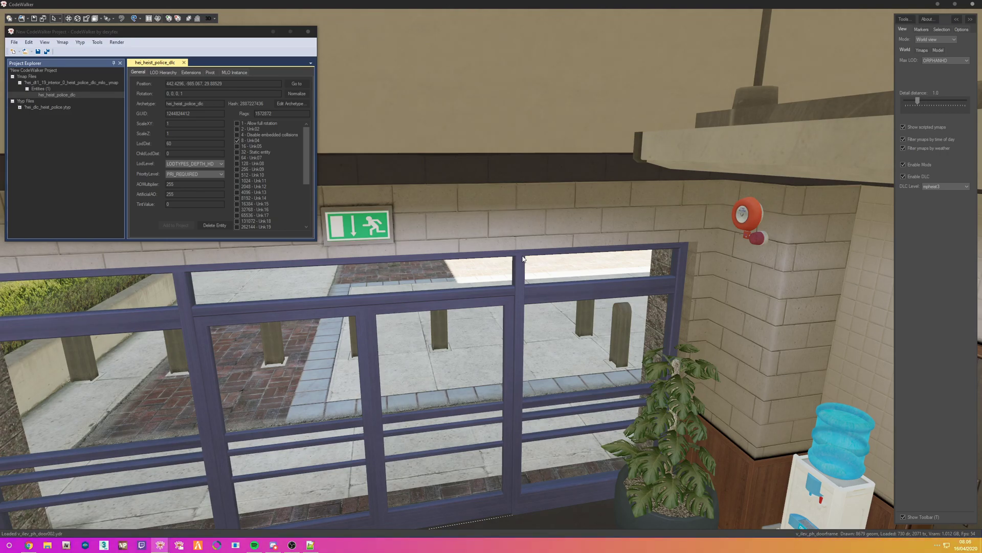
pyautogui.click(80, 83)
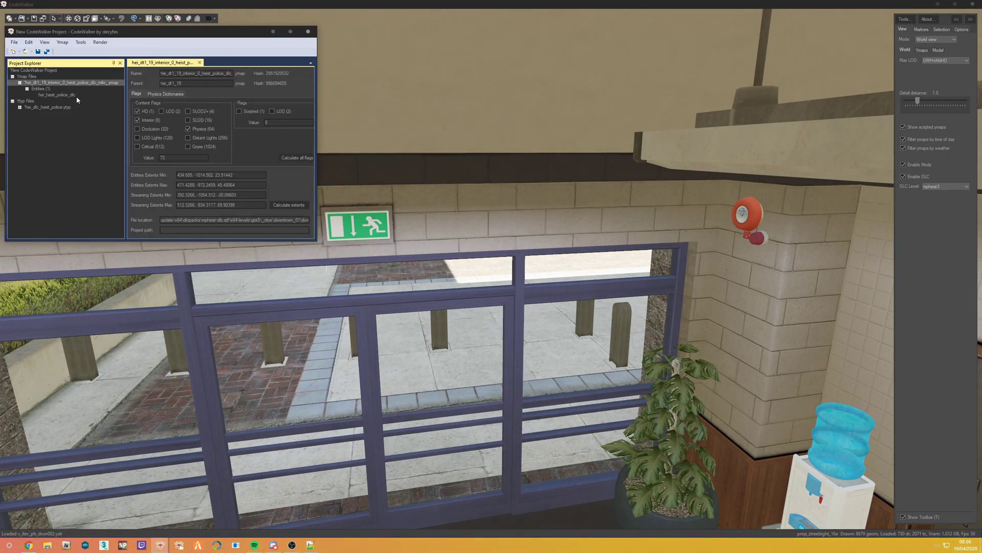
pyautogui.click(65, 44)
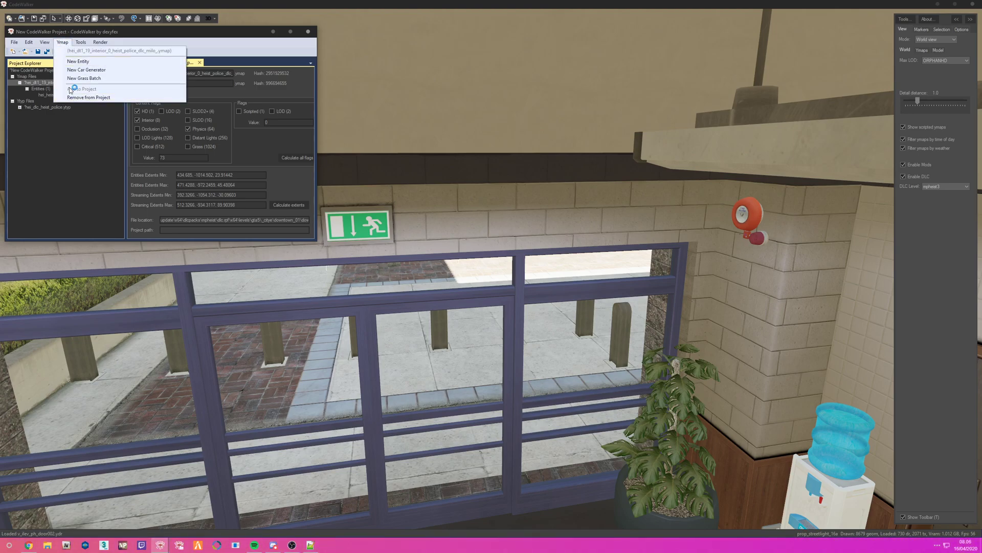
pyautogui.click(85, 97)
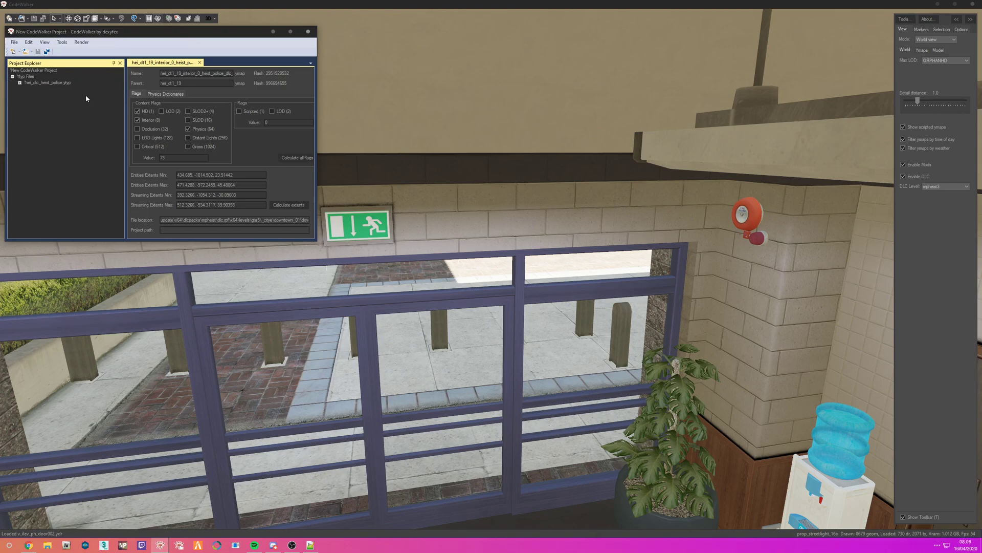
pyautogui.click(32, 84)
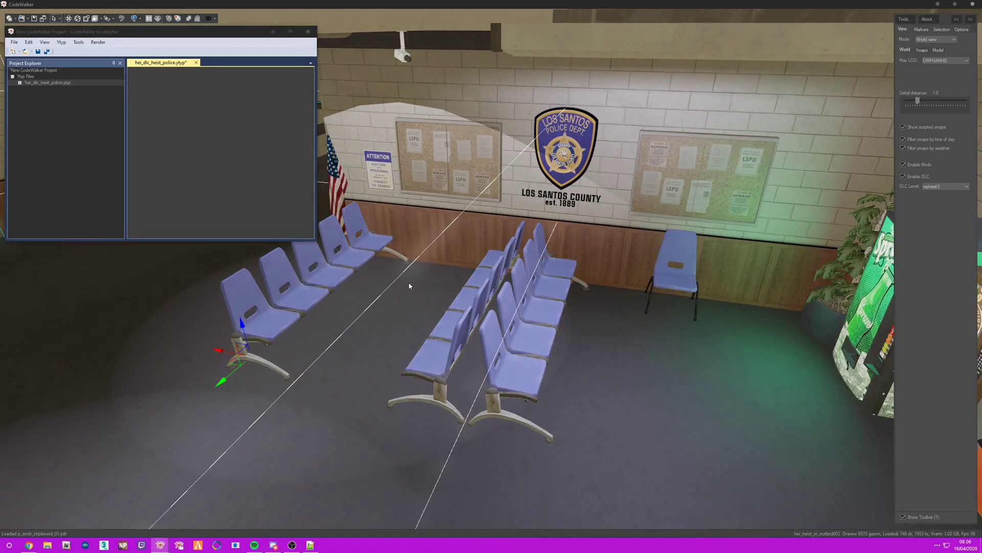
# Inspect the entity properties of the v_ilev_ph_bench benches in the lobby and their entries in the project tree.
pyautogui.click(408, 283)
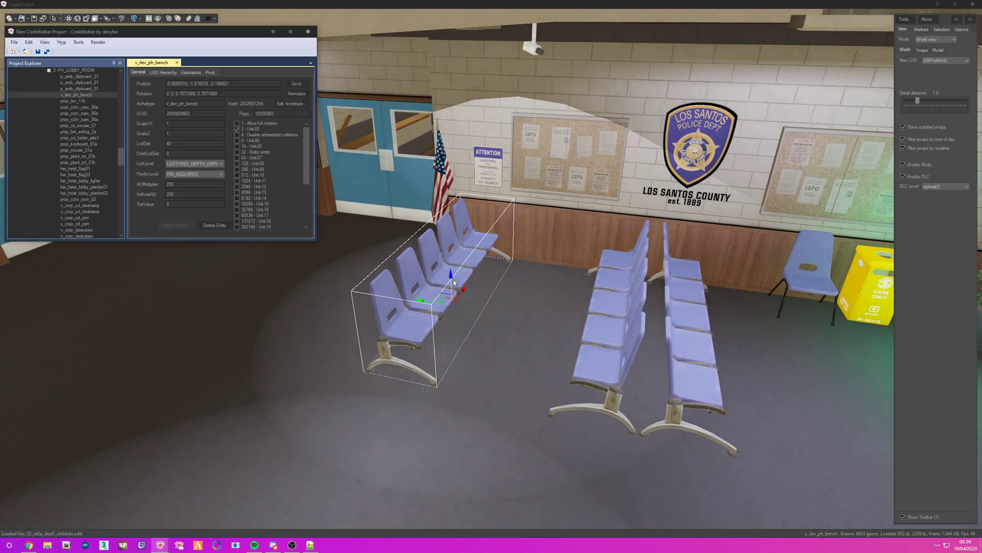
pyautogui.click(674, 313)
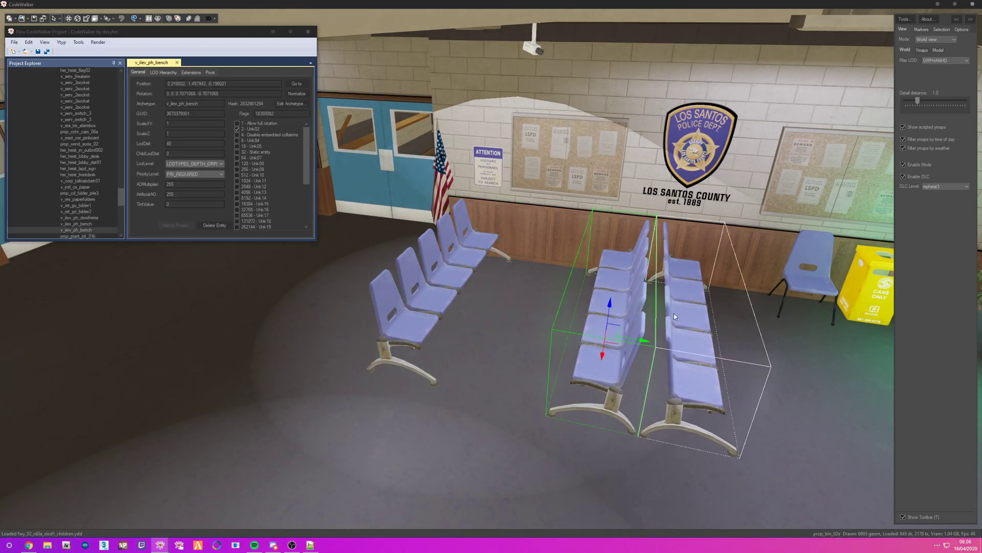
pyautogui.rightClick(621, 307)
pyautogui.rightClick(465, 281)
pyautogui.moveTo(509, 327); pyautogui.dragTo(496, 328)
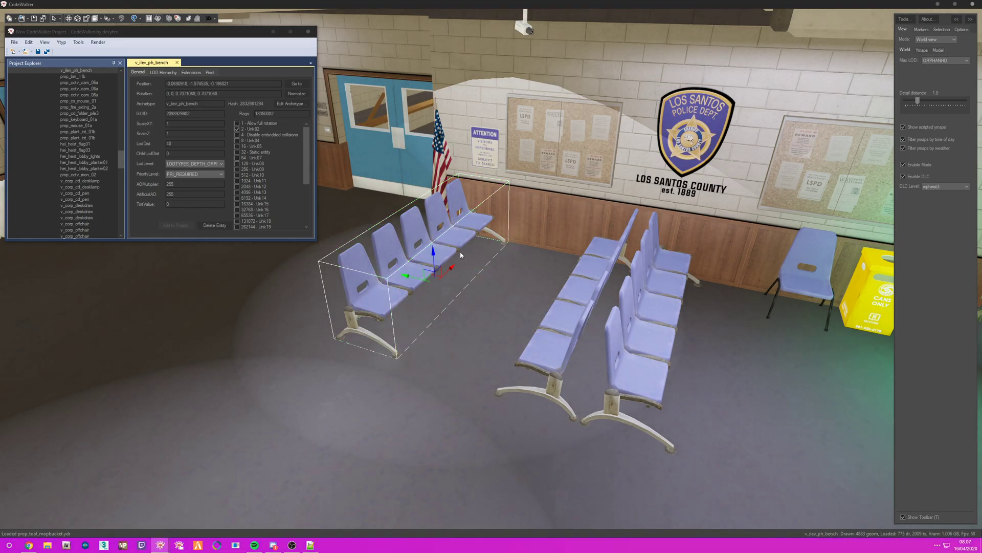
pyautogui.moveTo(475, 278); pyautogui.dragTo(518, 279)
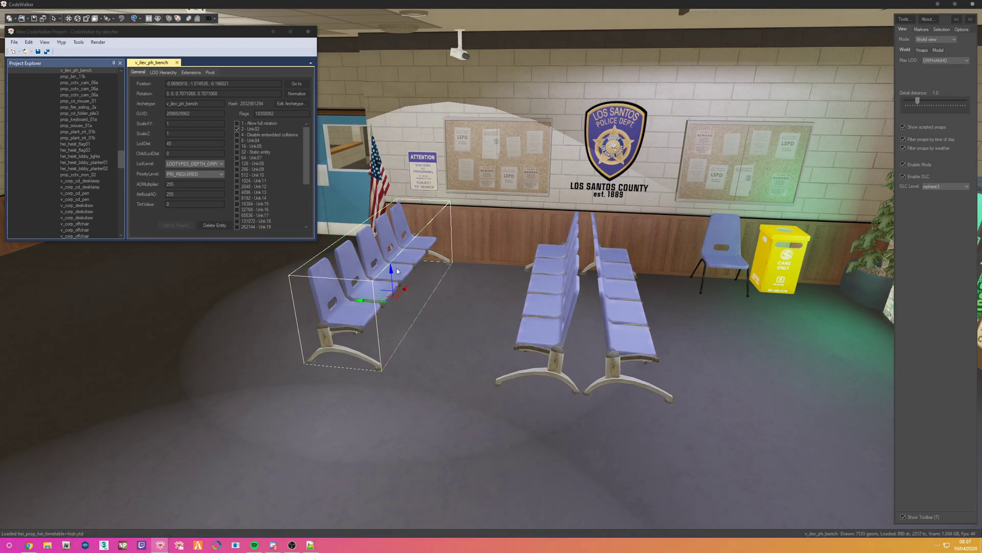
pyautogui.click(565, 289)
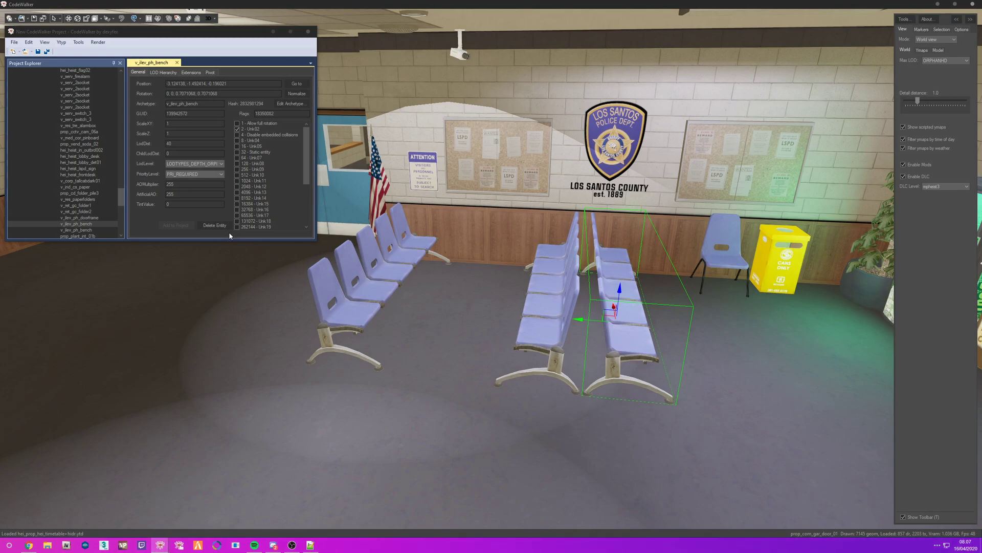
pyautogui.click(511, 287)
# Delete all three v_ilev_ph_bench bench entities from the police station lobby.
pyautogui.click(370, 268)
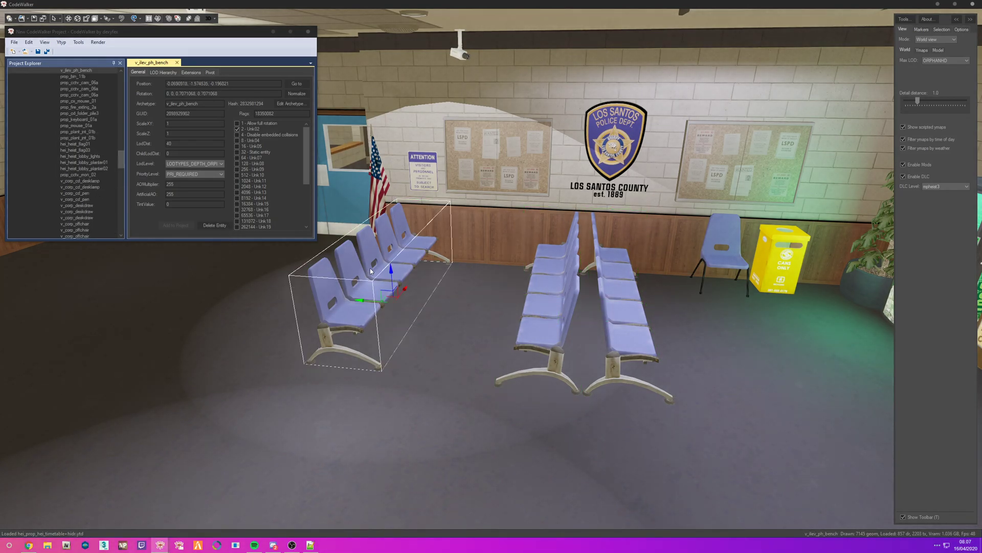
pyautogui.click(219, 225)
pyautogui.click(551, 281)
pyautogui.press('Delete')
pyautogui.click(621, 306)
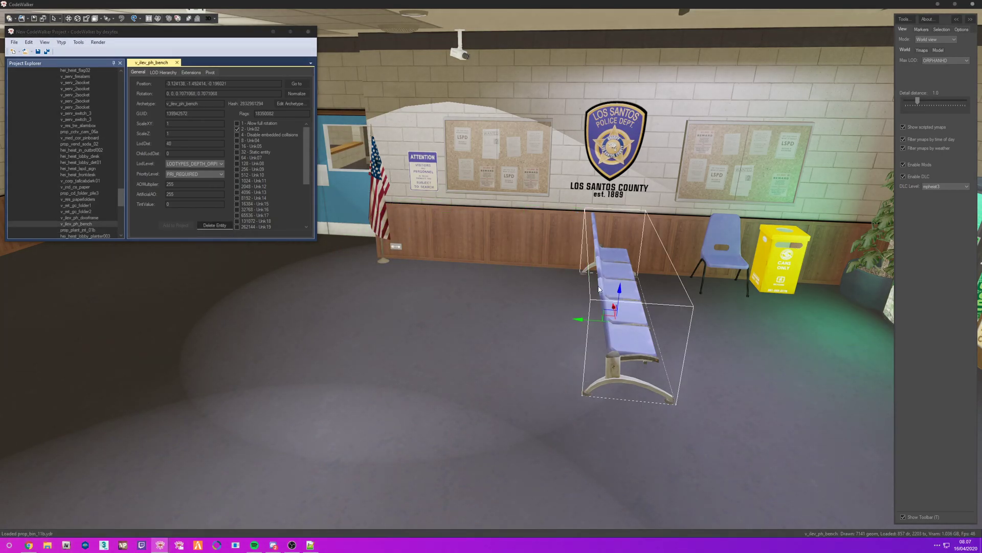
pyautogui.click(219, 226)
# Select the American flag beside the blue lobby doors and locate its entry under PH_LOBBY_ROOM in the project tree.
pyautogui.moveTo(433, 339); pyautogui.dragTo(486, 372)
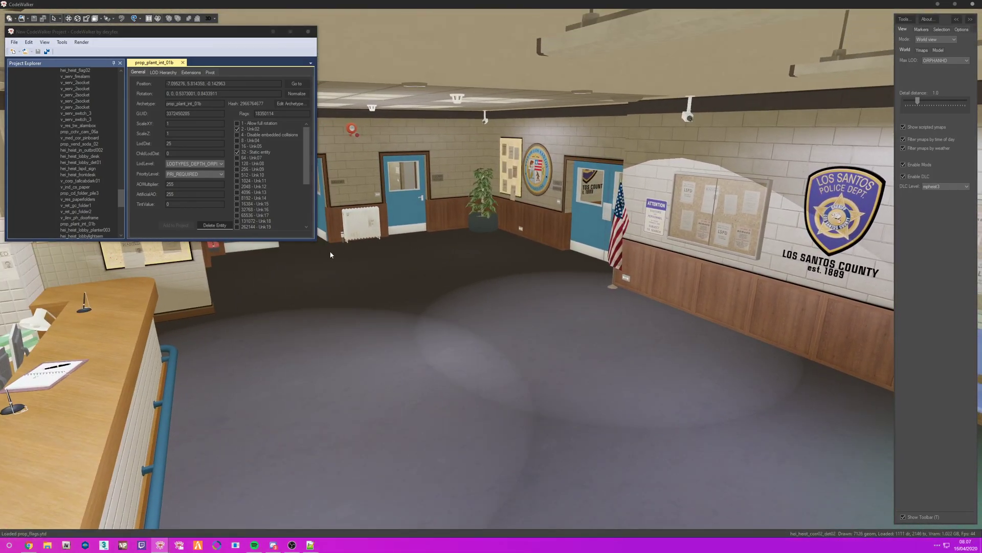
pyautogui.moveTo(123, 196); pyautogui.dragTo(112, 143)
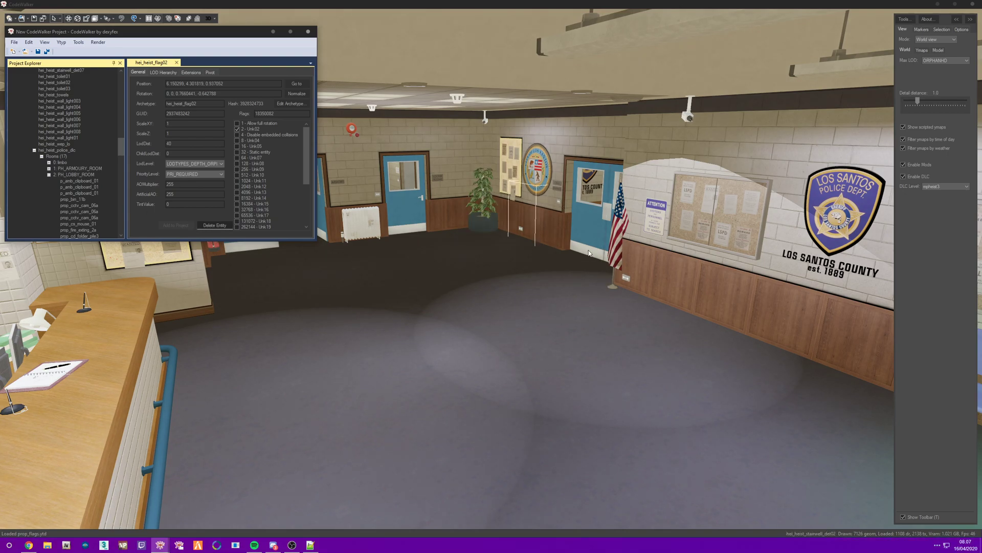
pyautogui.click(612, 238)
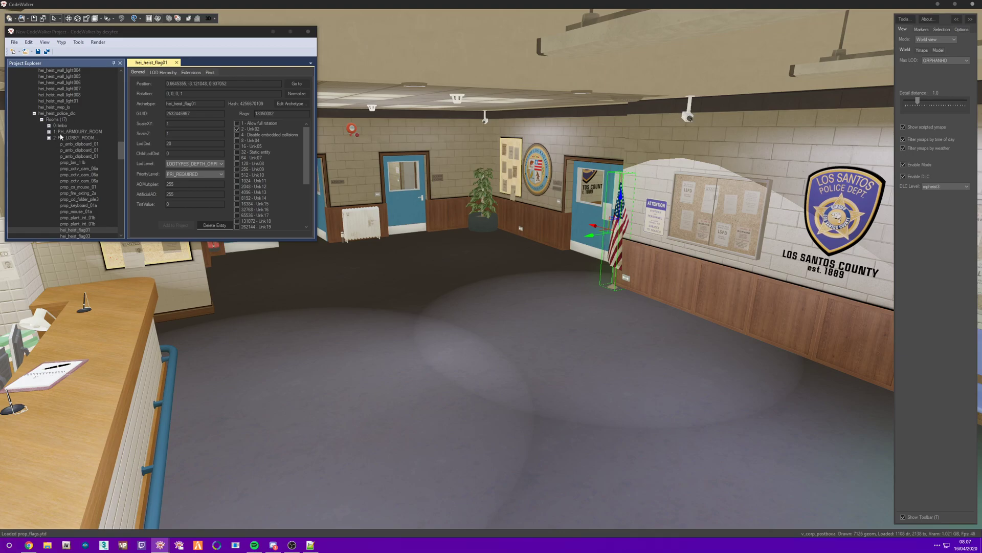
# Select the prop_off_chair_05 visitor chair at the office desk and examine which room's entity list contains it.
pyautogui.moveTo(373, 177); pyautogui.dragTo(437, 284)
pyautogui.press('w')
pyautogui.moveTo(205, 281); pyautogui.dragTo(344, 285)
pyautogui.press('w')
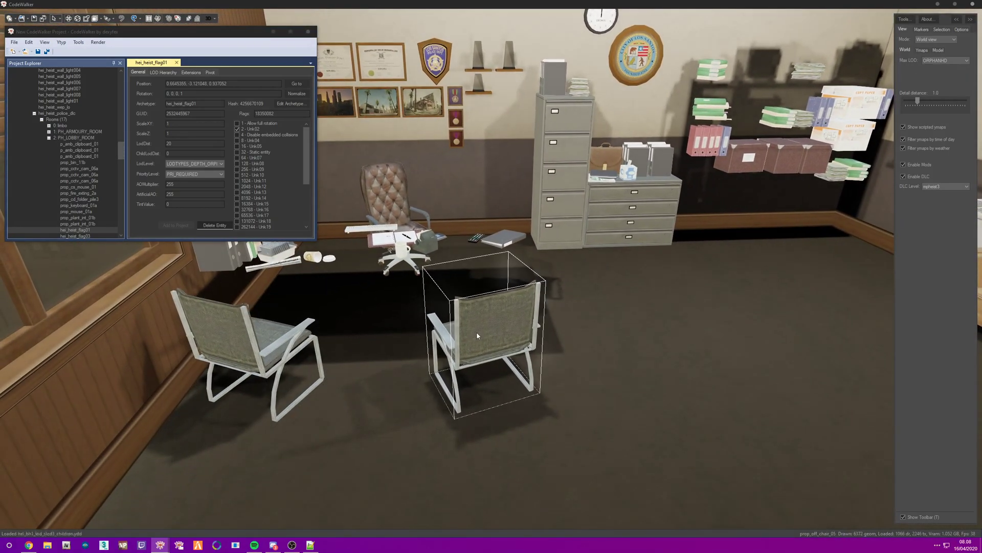
pyautogui.click(477, 335)
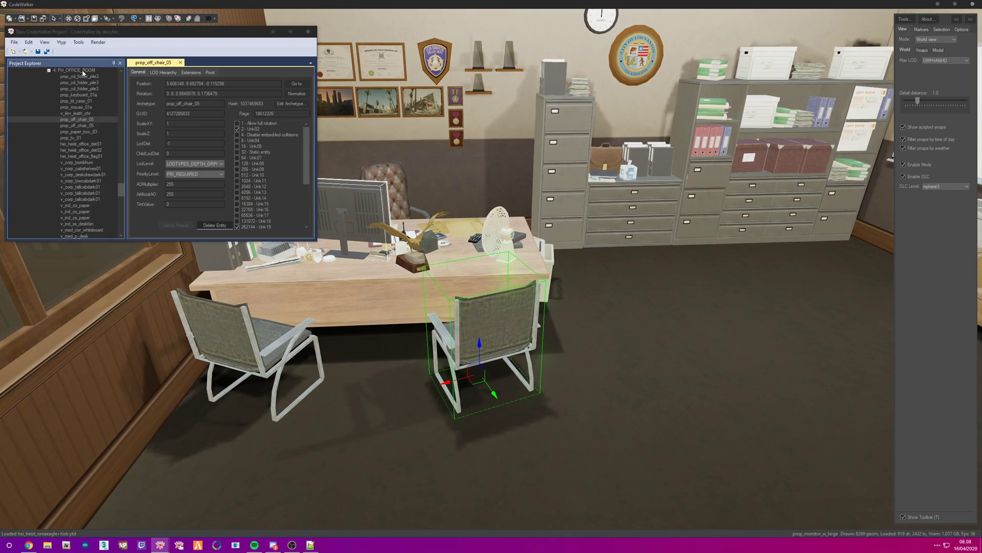
pyautogui.moveTo(122, 190); pyautogui.dragTo(123, 129)
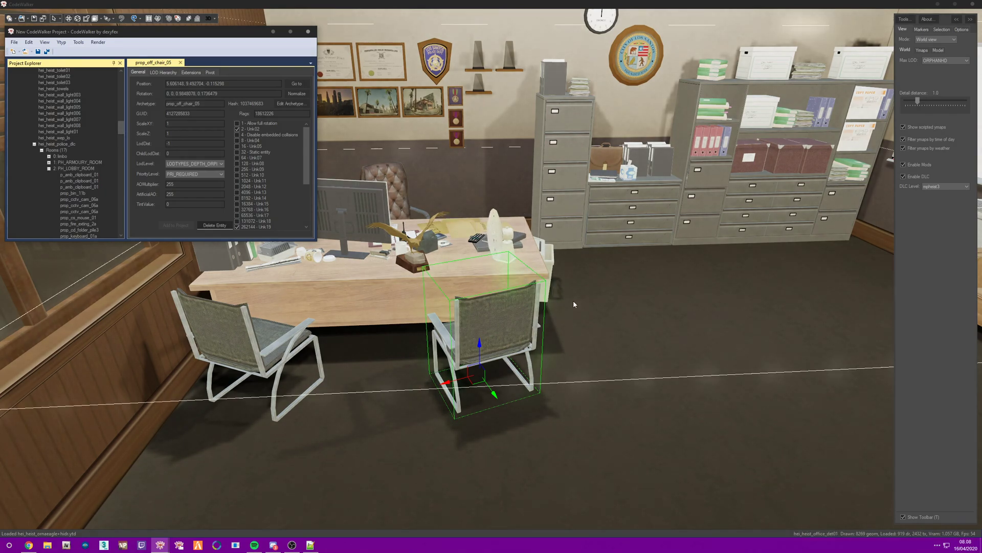
pyautogui.scroll(-15, 98, 150)
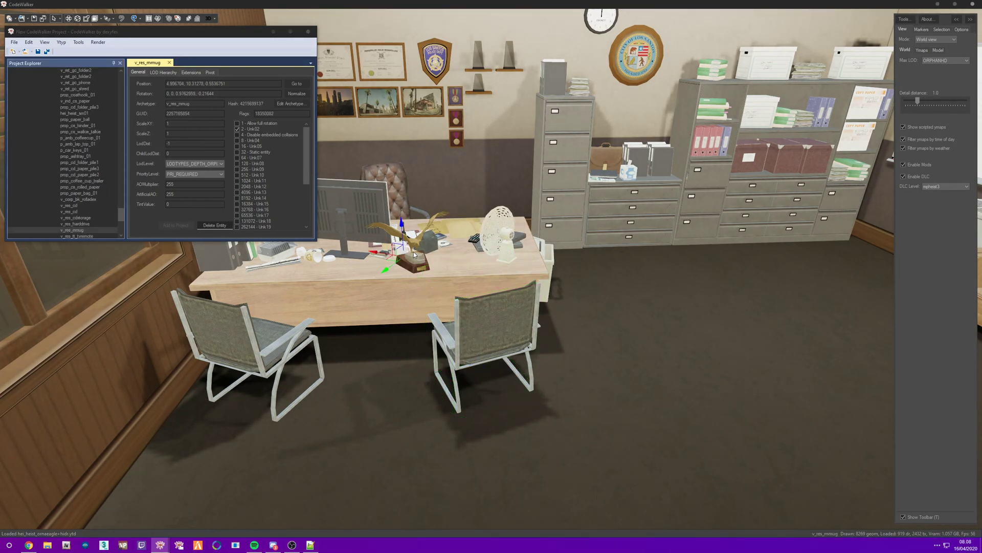
pyautogui.scroll(-6, 98, 150)
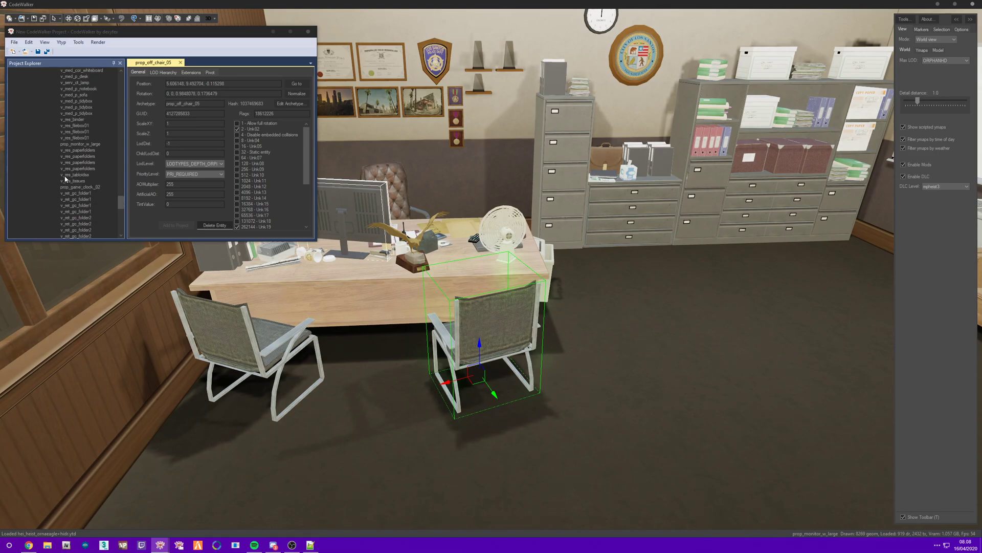
# Return to the lobby and examine the options for adding Mlo items and the PH_OFFICE_ROOM entries in the project tree.
pyautogui.press('s')
pyautogui.moveTo(491, 336); pyautogui.dragTo(329, 353)
pyautogui.press('w')
pyautogui.press('w')
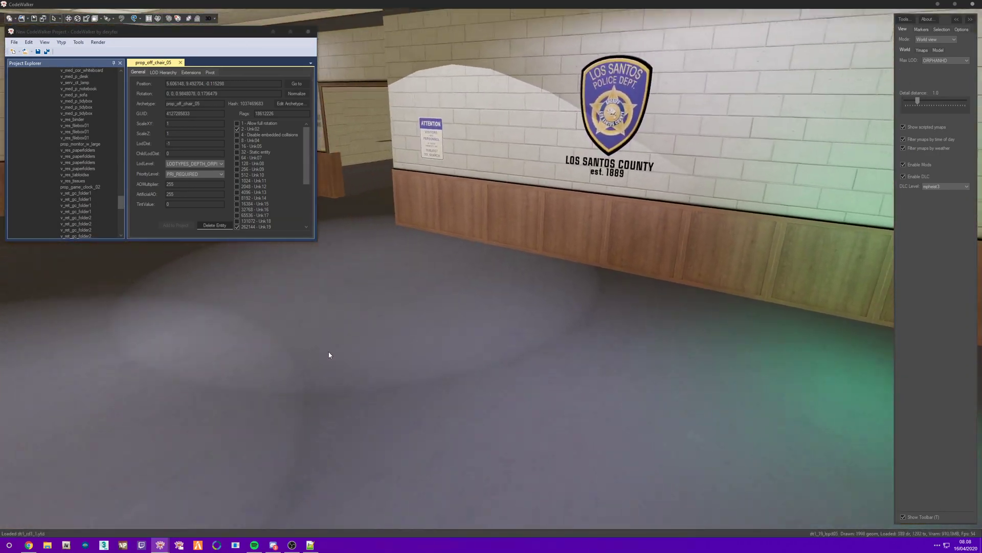
pyautogui.press('s')
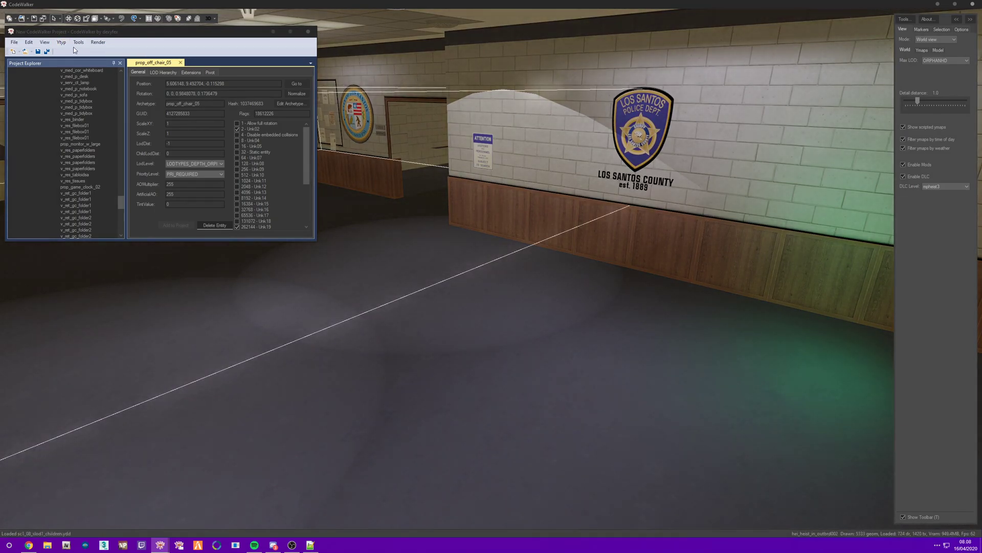
pyautogui.click(62, 42)
pyautogui.moveTo(109, 70)
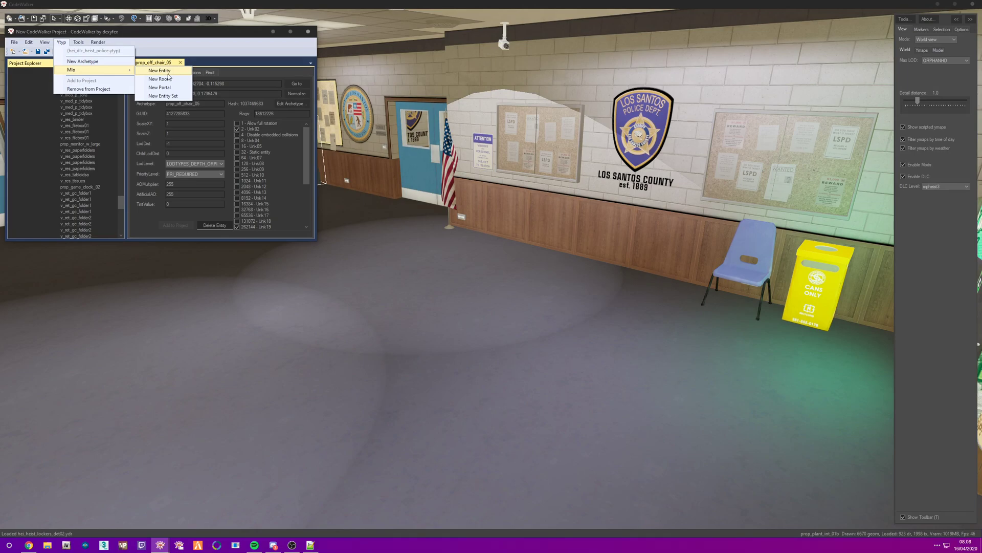
pyautogui.moveTo(123, 201); pyautogui.dragTo(123, 184)
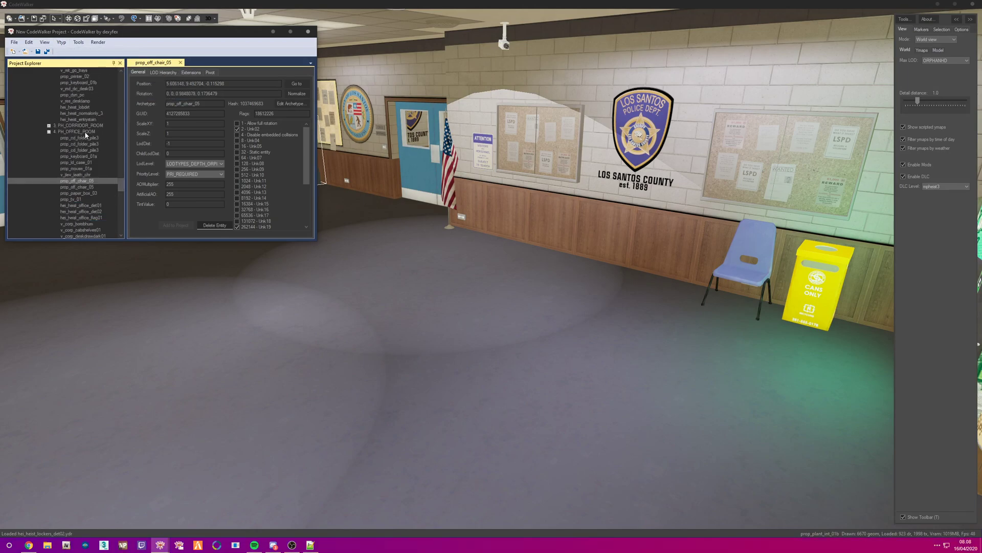
# Duplicate the blue v_serv_ct_chair02 chair beside the yellow can bin and place the copy along the wall, about 1.8 units toward the flag.
pyautogui.moveTo(444, 253); pyautogui.dragTo(522, 226)
pyautogui.click(524, 224)
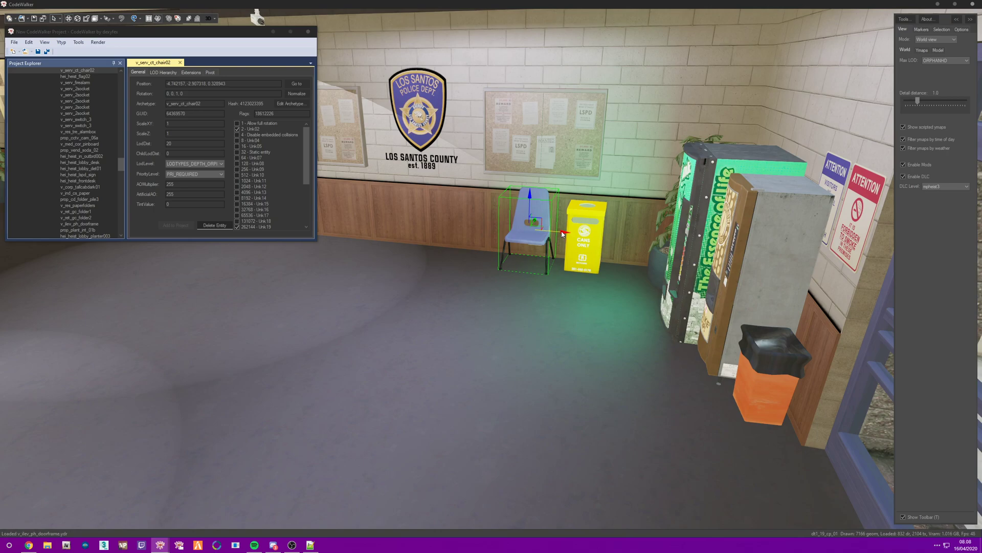
pyautogui.keyDown('shift'); pyautogui.moveTo(563, 234); pyautogui.dragTo(445, 223); pyautogui.keyUp('shift')
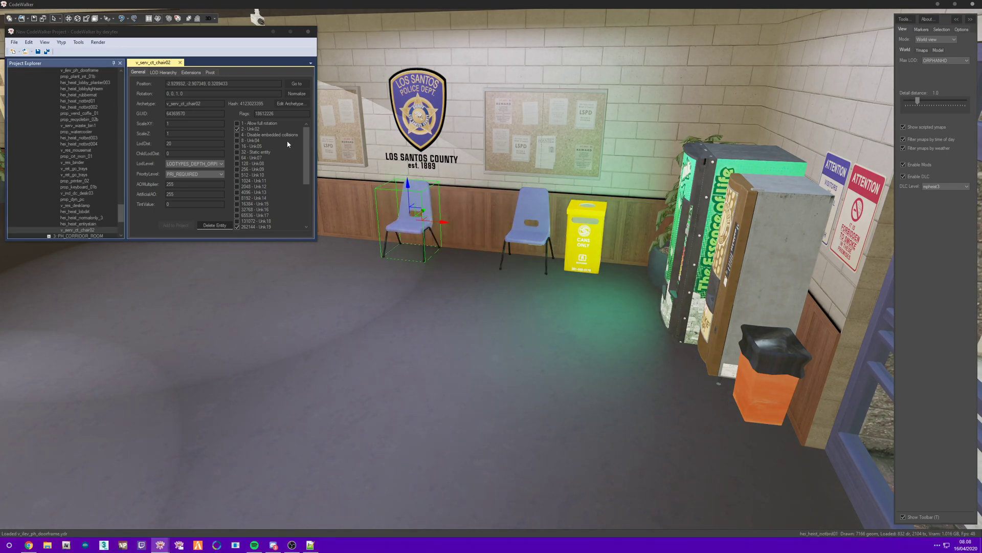
# Change the copied chair's archetype to v_serv_ct_chair01 and move it slightly away from the wall, to about Y -2.72.
pyautogui.click(205, 103)
pyautogui.press('BackSpace')
pyautogui.write('1')
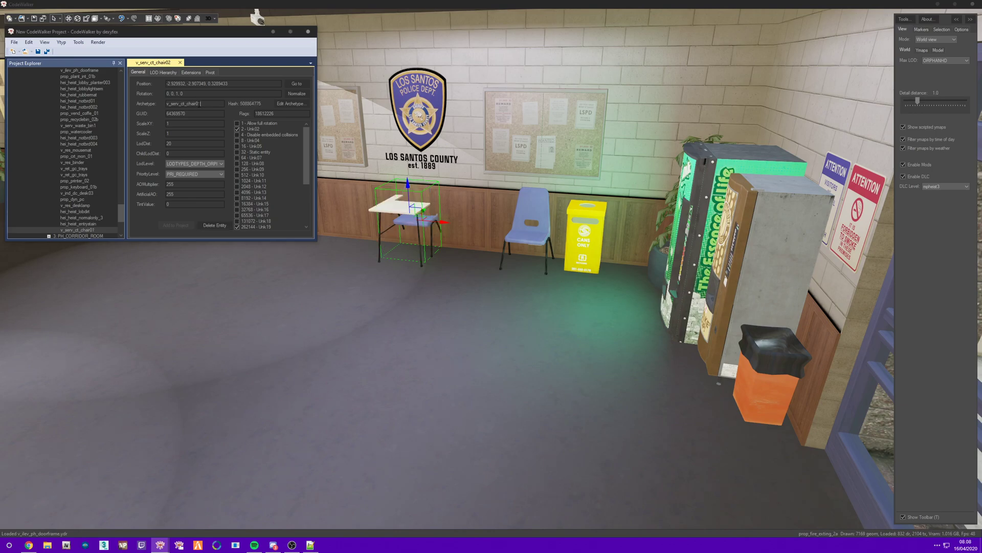
pyautogui.moveTo(425, 207); pyautogui.dragTo(494, 245)
pyautogui.scroll(5, 478, 243)
pyautogui.scroll(-4, 478, 244)
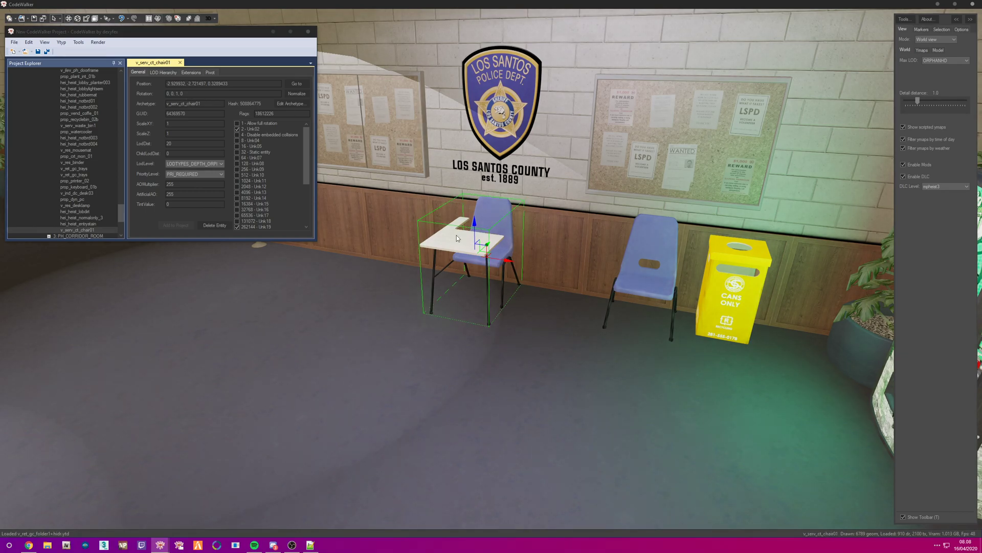
# Add a new entity to the interior's Mlo and shift it across the lobby floor to about X -1.16, Y -0.63.
pyautogui.moveTo(396, 254); pyautogui.dragTo(420, 260)
pyautogui.press('s')
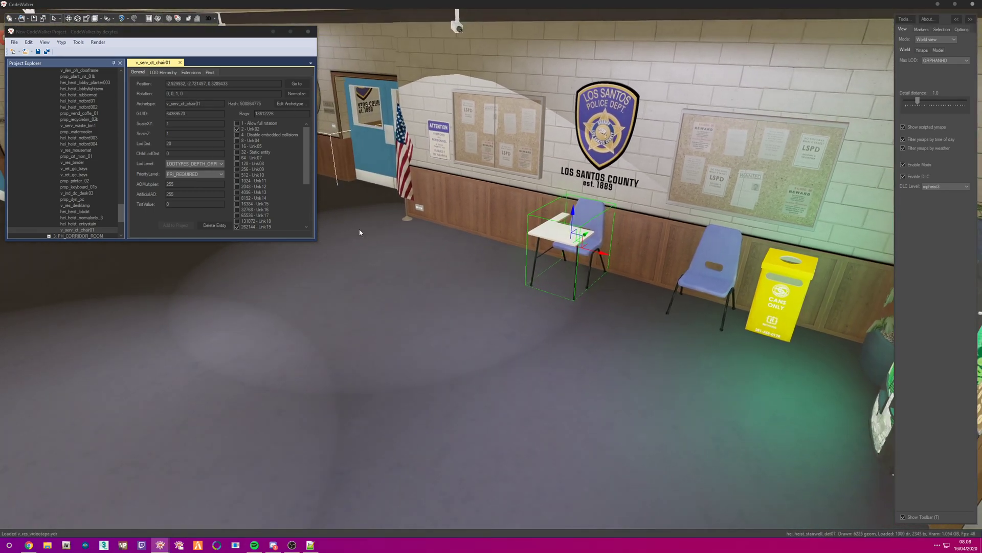
pyautogui.click(61, 42)
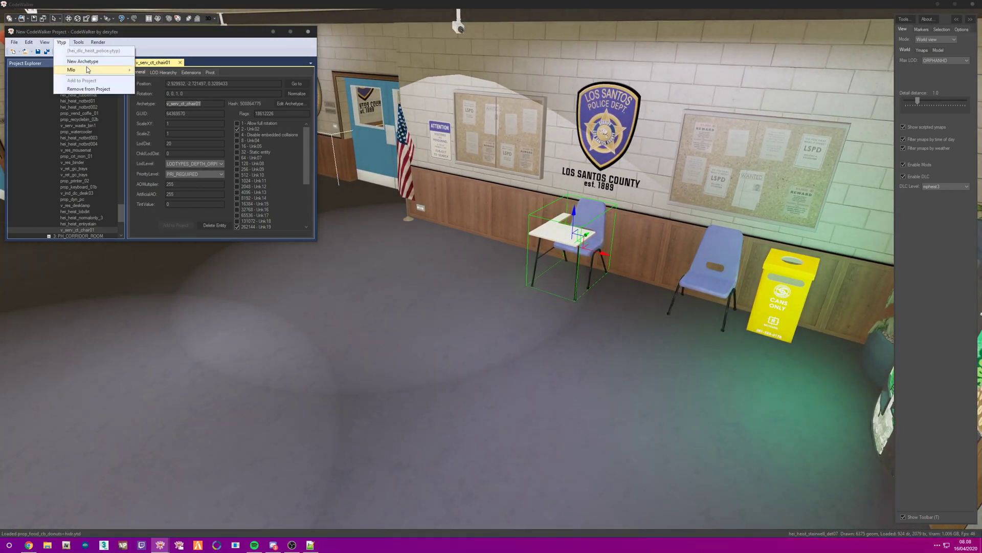
pyautogui.moveTo(87, 69)
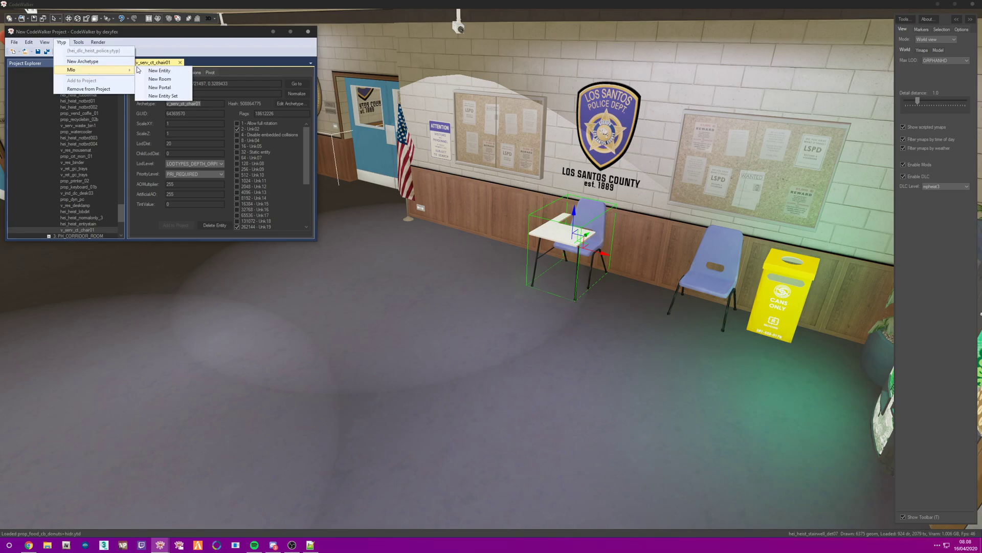
pyautogui.click(164, 73)
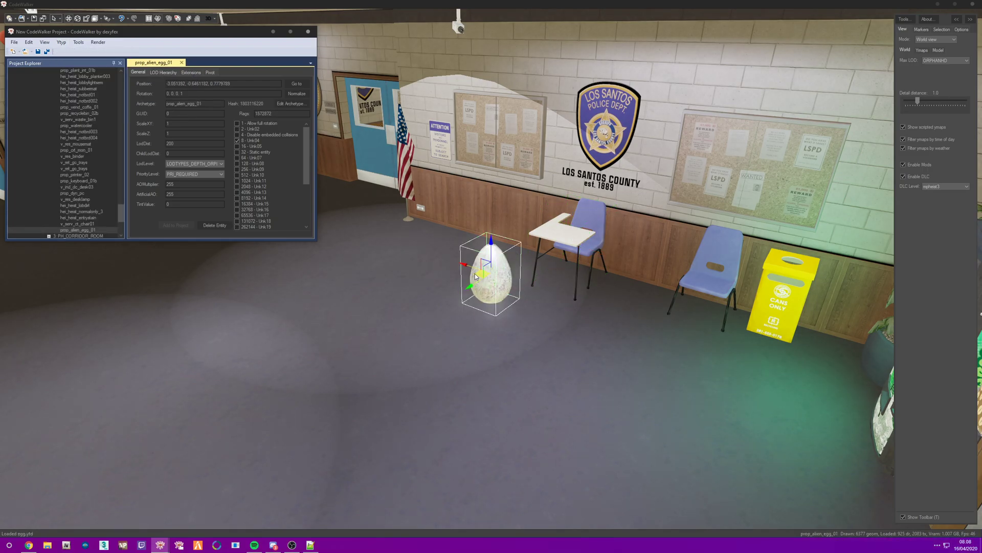
pyautogui.moveTo(476, 276); pyautogui.dragTo(463, 247)
# Reuse the lobby radiator's archetype name, v_ret_fh_radiator, as the archetype of the new egg entity.
pyautogui.moveTo(168, 251); pyautogui.dragTo(240, 267)
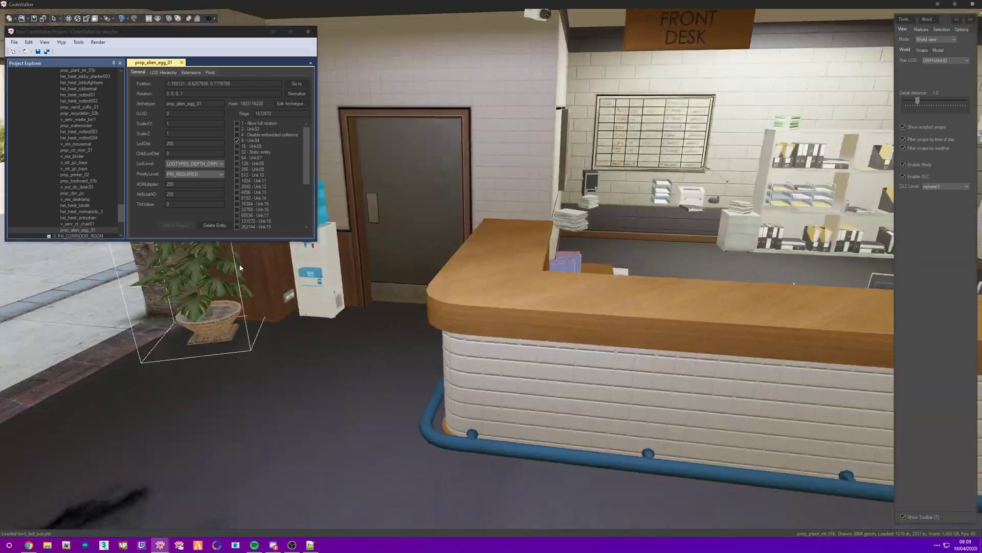
pyautogui.press('w')
pyautogui.moveTo(425, 348); pyautogui.dragTo(555, 335)
pyautogui.press('w')
pyautogui.press('s')
pyautogui.press('w')
pyautogui.press('w')
pyautogui.press('s')
pyautogui.rightClick(329, 259)
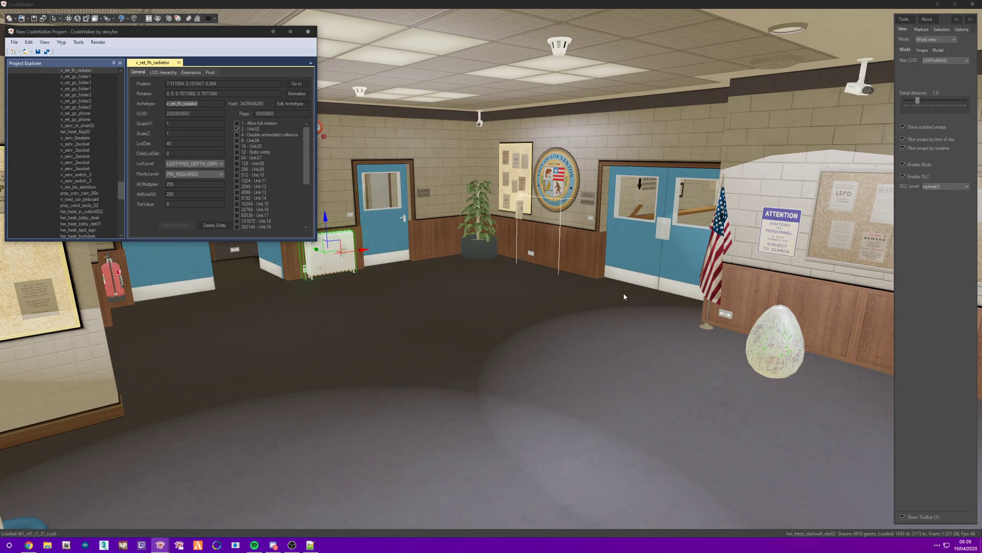
pyautogui.click(774, 339)
pyautogui.doubleClick(207, 104)
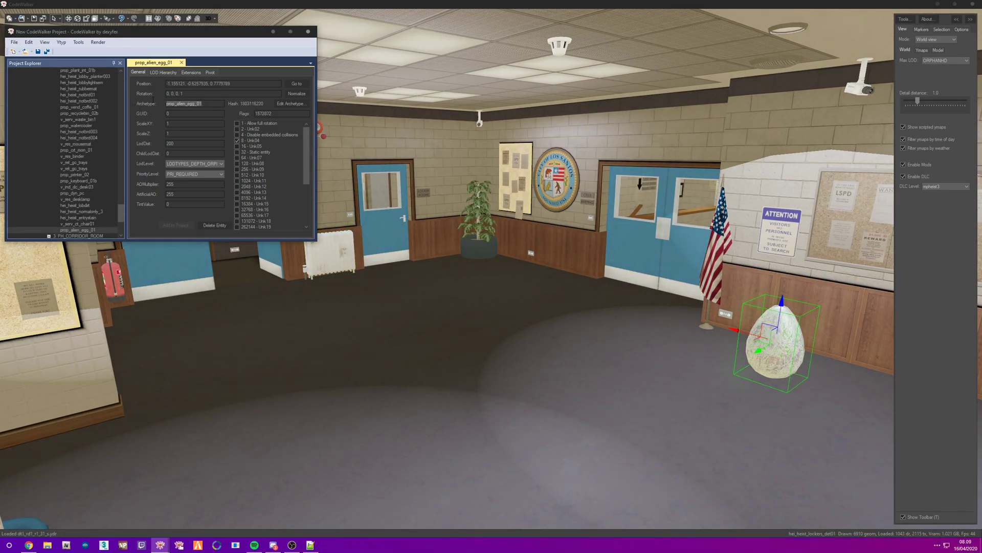
pyautogui.write('v_ret_fh_radiator')
# Enable the 32 - Static entity flag on the new radiator entity.
pyautogui.moveTo(577, 317)
pyautogui.mouseDown()
pyautogui.moveTo(589, 325)
pyautogui.moveTo(585, 315)
pyautogui.moveTo(583, 331)
pyautogui.mouseUp()
pyautogui.press('w')
pyautogui.press('d')
pyautogui.press('s')
pyautogui.click(237, 153)
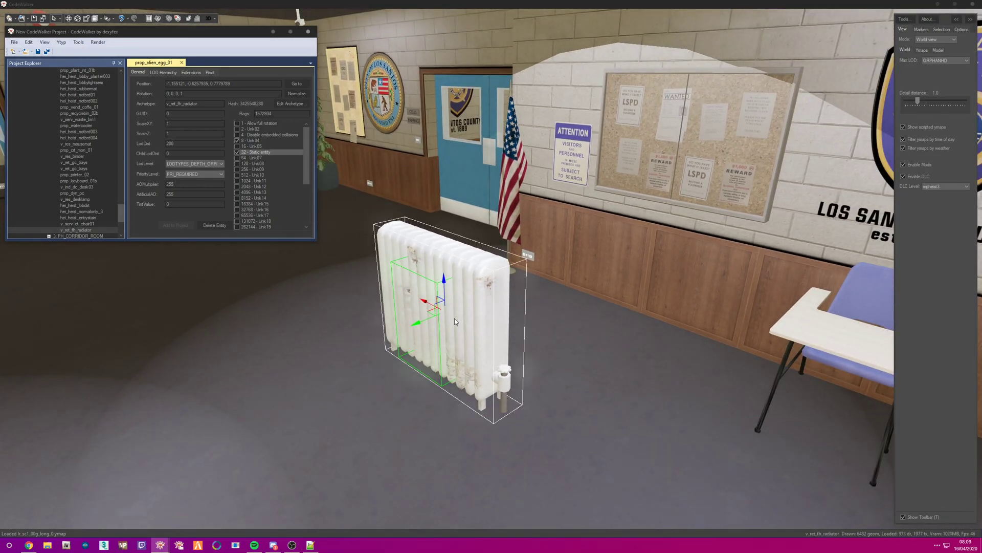
# Move the new radiator against the panelled wall below the noticeboard and lower it to the floor at about Z 0.26.
pyautogui.moveTo(424, 321); pyautogui.dragTo(641, 199)
pyautogui.press('w')
pyautogui.press('d')
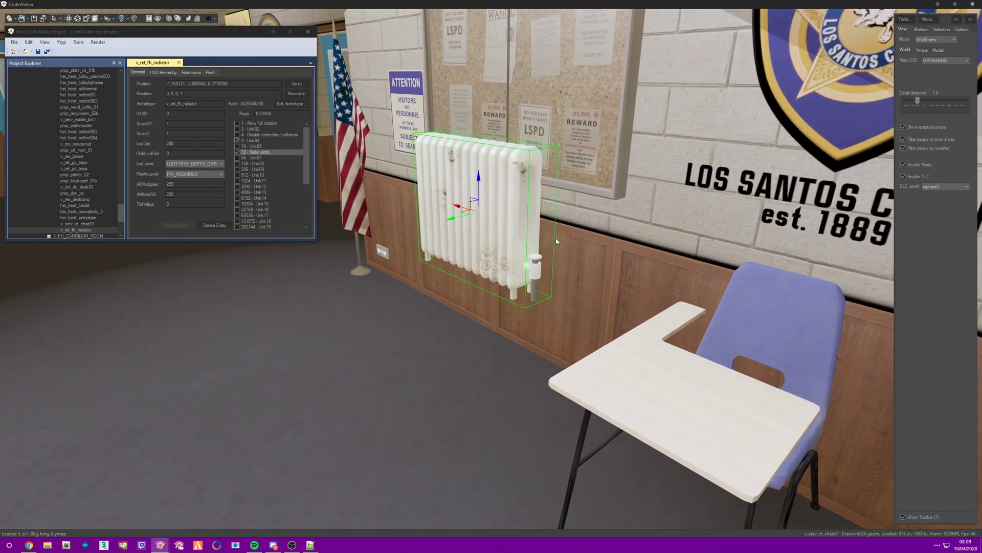
pyautogui.moveTo(482, 182); pyautogui.dragTo(480, 257)
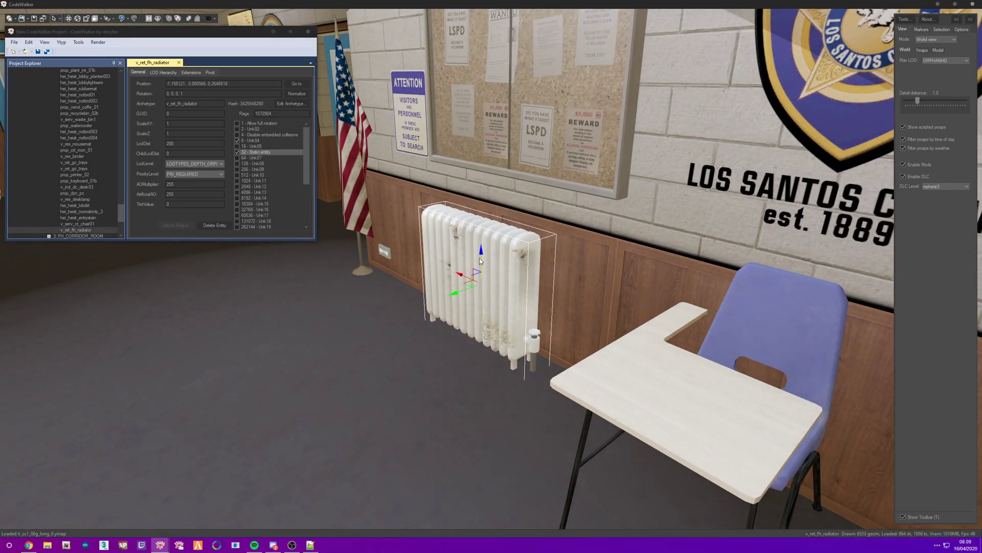
# Nudge the new radiator slightly along the wall toward the American flag.
pyautogui.press('a')
pyautogui.moveTo(441, 317); pyautogui.dragTo(479, 331)
pyautogui.press('w')
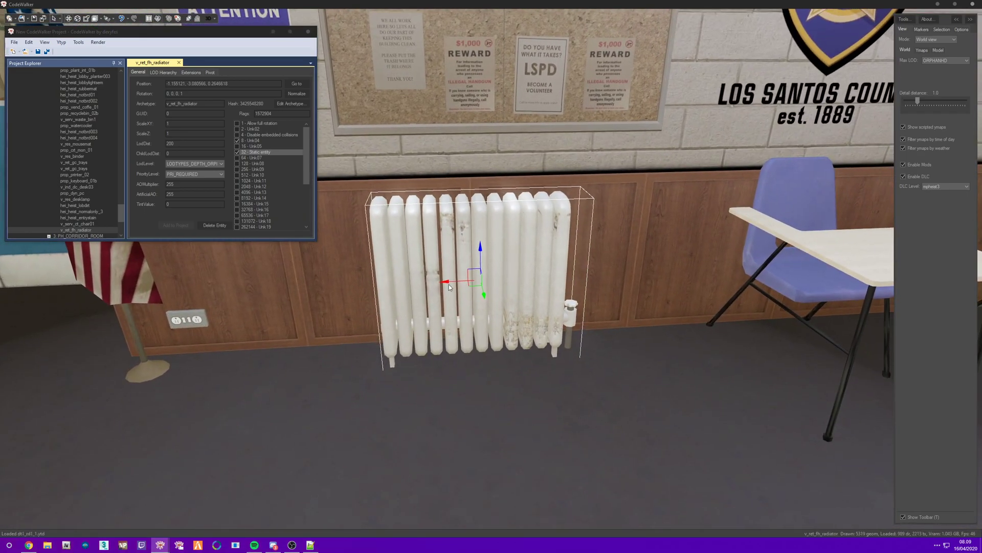
pyautogui.moveTo(446, 282)
pyautogui.mouseDown()
pyautogui.moveTo(458, 283)
pyautogui.moveTo(440, 283)
pyautogui.mouseUp()
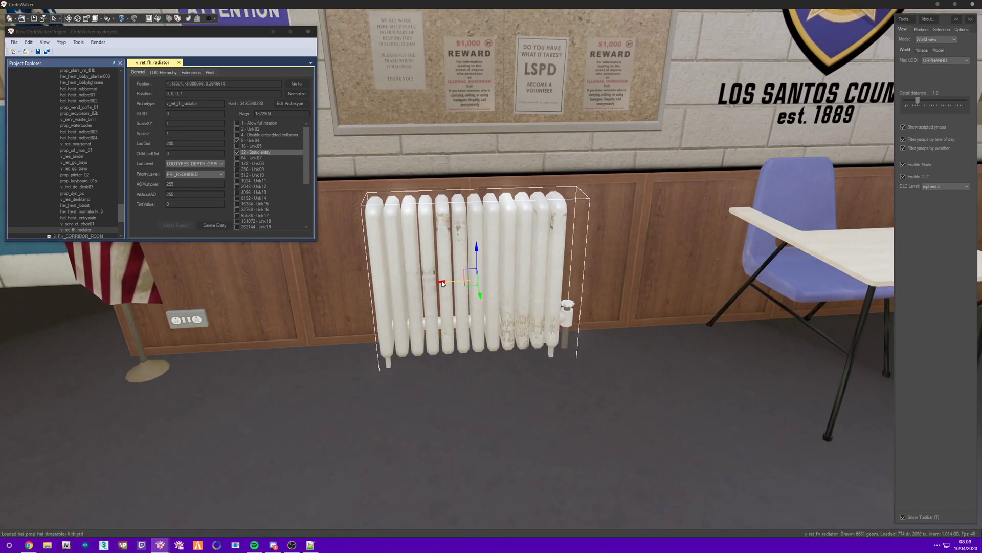
# Select the coffee machine and the planter near the entrance, and examine the PH_LOBBY_ROOM entity list in the project tree.
pyautogui.press('s')
pyautogui.moveTo(499, 366)
pyautogui.mouseDown()
pyautogui.moveTo(523, 376)
pyautogui.moveTo(544, 370)
pyautogui.moveTo(546, 404)
pyautogui.moveTo(422, 376)
pyautogui.moveTo(447, 395)
pyautogui.moveTo(620, 408)
pyautogui.moveTo(508, 373)
pyautogui.moveTo(493, 377)
pyautogui.mouseUp()
pyautogui.press('s')
pyautogui.press('s')
pyautogui.press('w')
pyautogui.press('s')
pyautogui.press('w')
pyautogui.press('d')
pyautogui.press('s')
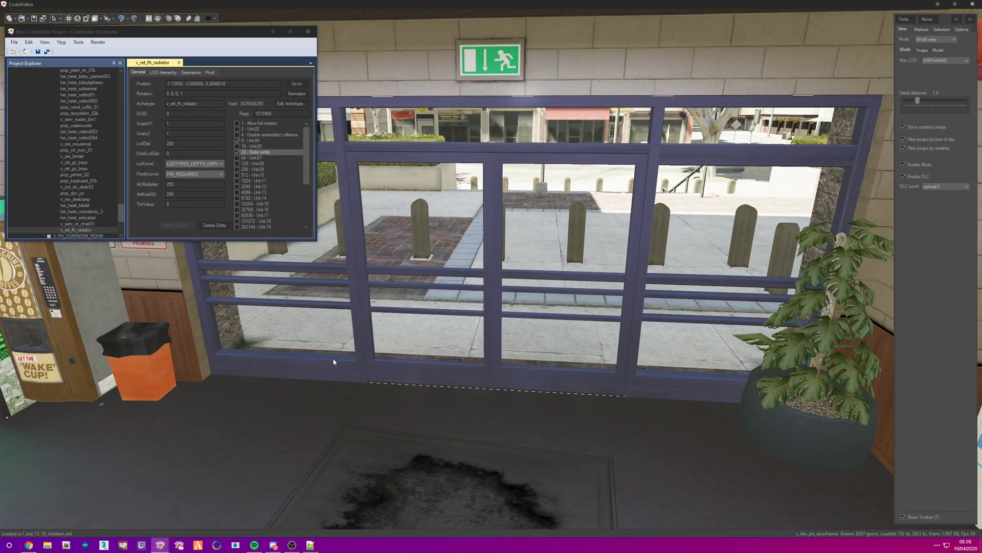
pyautogui.moveTo(333, 362); pyautogui.dragTo(285, 357)
pyautogui.rightClick(397, 331)
pyautogui.rightClick(343, 308)
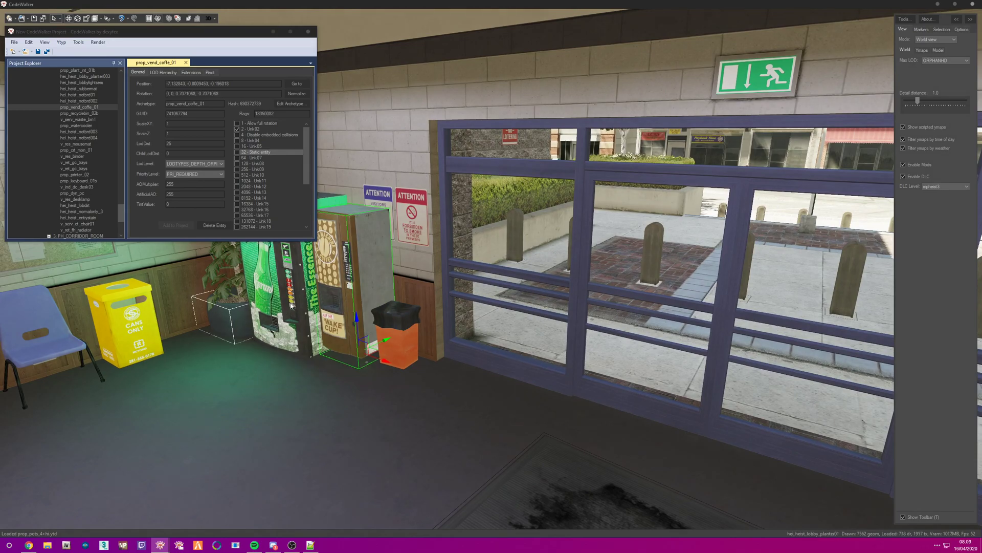
pyautogui.rightClick(232, 318)
pyautogui.moveTo(120, 166); pyautogui.dragTo(121, 141)
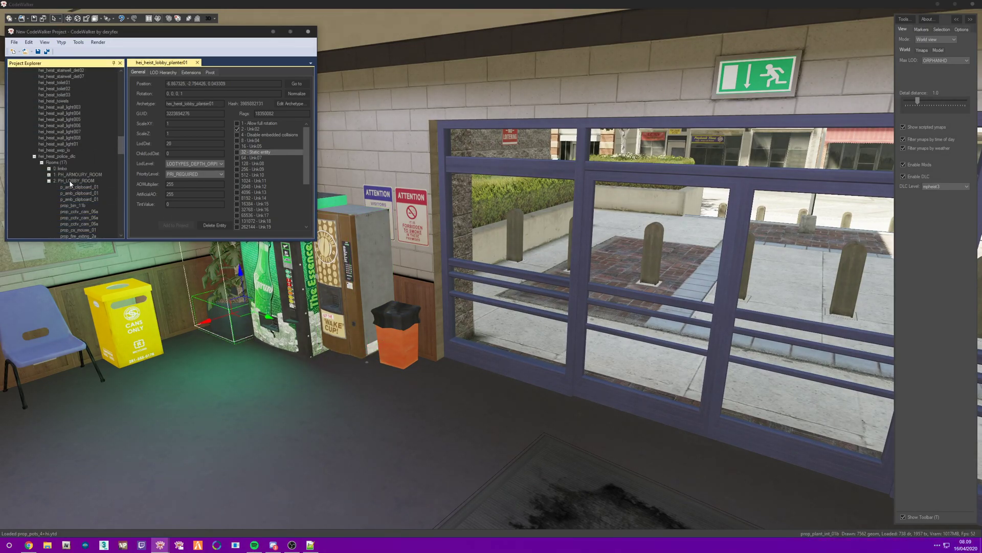
# Select each glass entrance door in turn and locate the pair's entries under the 1: 2 to 0 portal.
pyautogui.moveTo(583, 255); pyautogui.dragTo(617, 265)
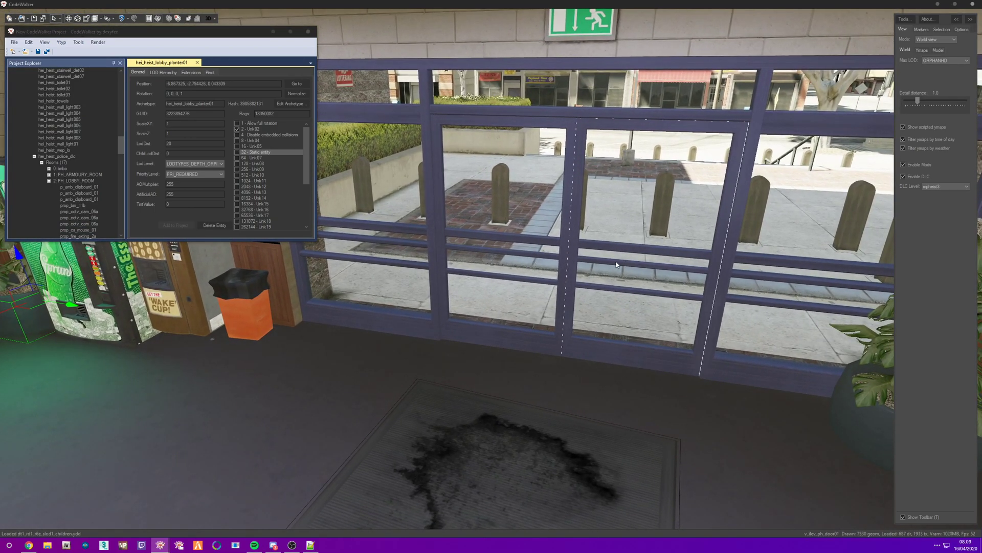
pyautogui.click(623, 258)
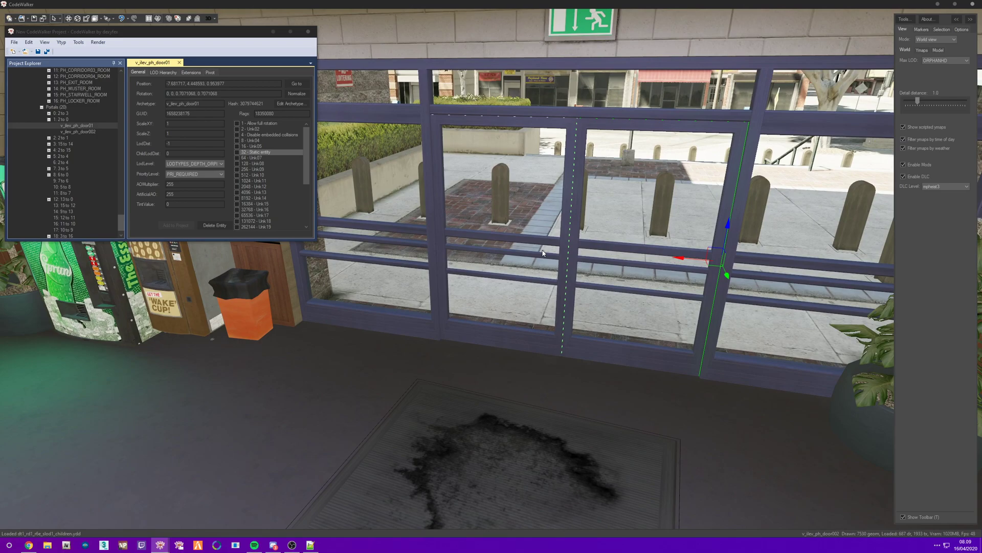
pyautogui.click(612, 253)
pyautogui.rightClick(543, 266)
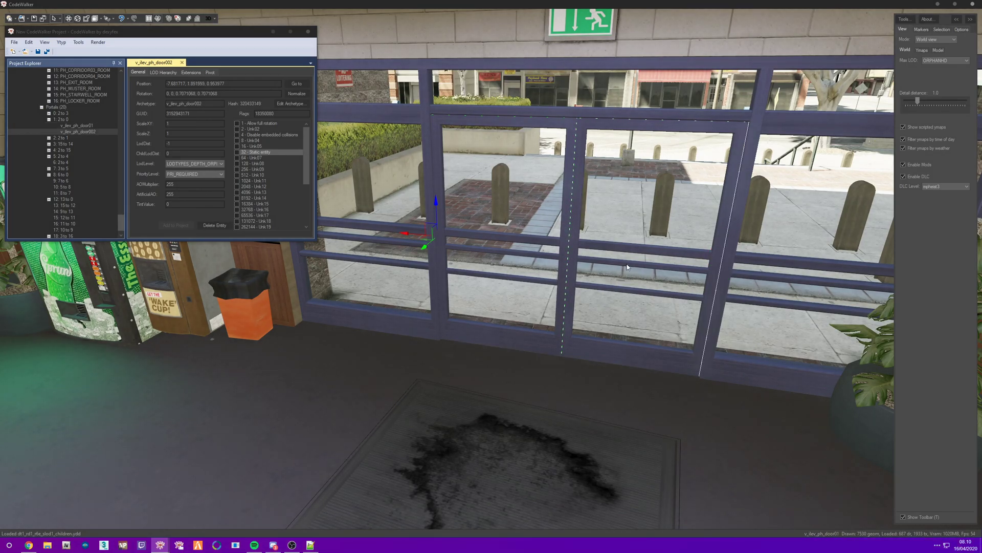
pyautogui.rightClick(627, 265)
# Select the blue lobby double door beside the flag and copy its archetype name, v_ilev_ph_gendoor005.
pyautogui.moveTo(566, 320); pyautogui.dragTo(404, 298)
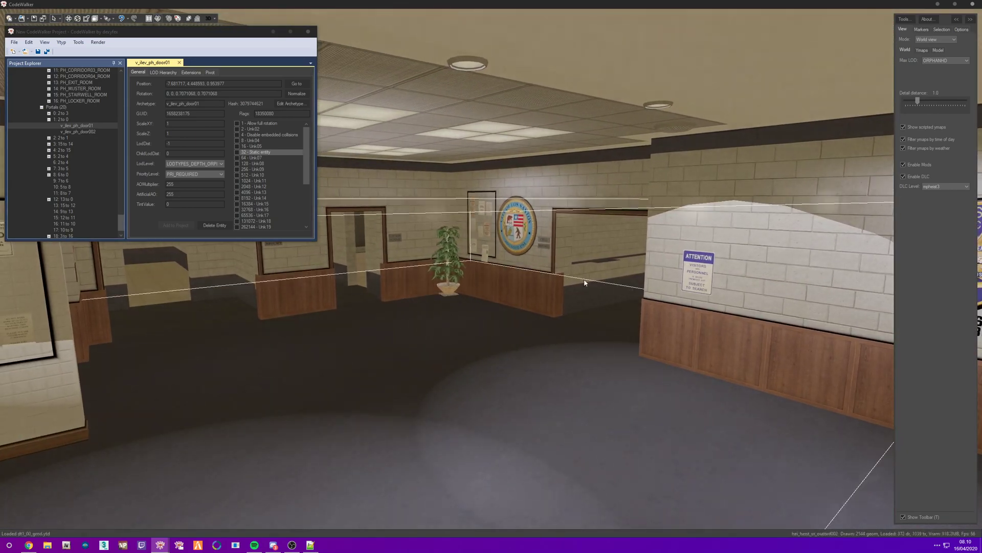
pyautogui.press('w')
pyautogui.moveTo(490, 307); pyautogui.dragTo(523, 306)
pyautogui.press('w')
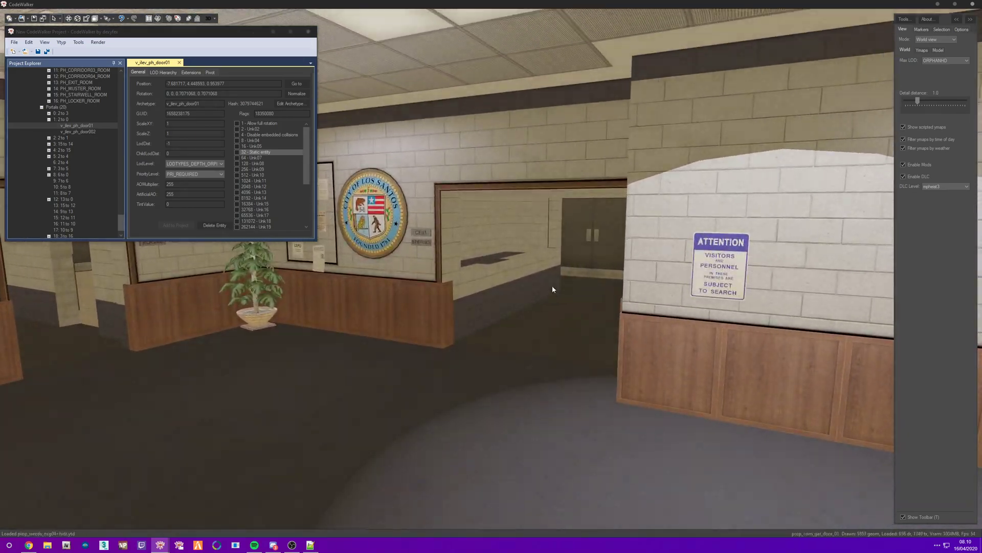
pyautogui.click(563, 269)
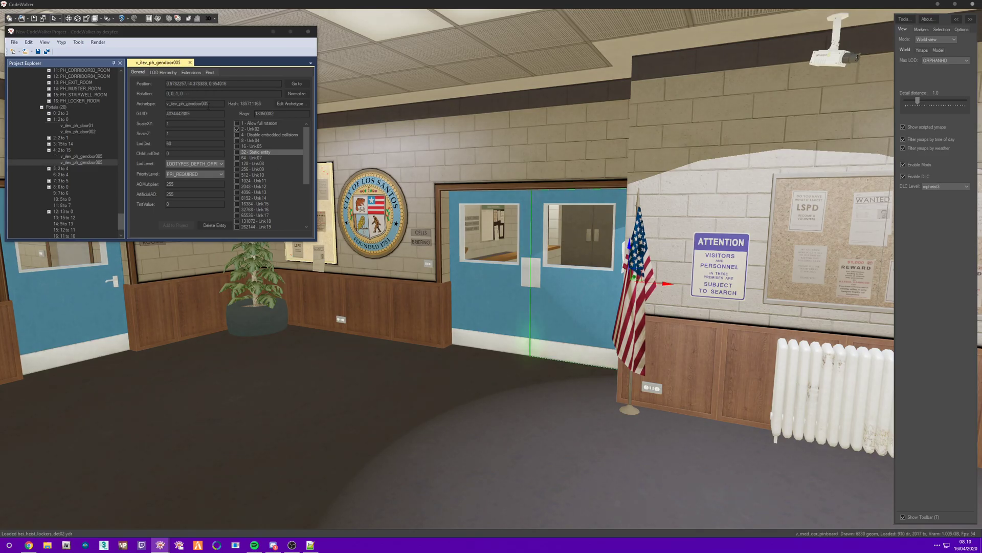
pyautogui.doubleClick(187, 104)
pyautogui.hotkey('ctrl', 'c')
# Replace the archetype of the v_ilev_ph_door01 entrance door with v_ilev_ph_gendoor005.
pyautogui.moveTo(492, 215); pyautogui.dragTo(647, 235)
pyautogui.press('w')
pyautogui.press('s')
pyautogui.press('w')
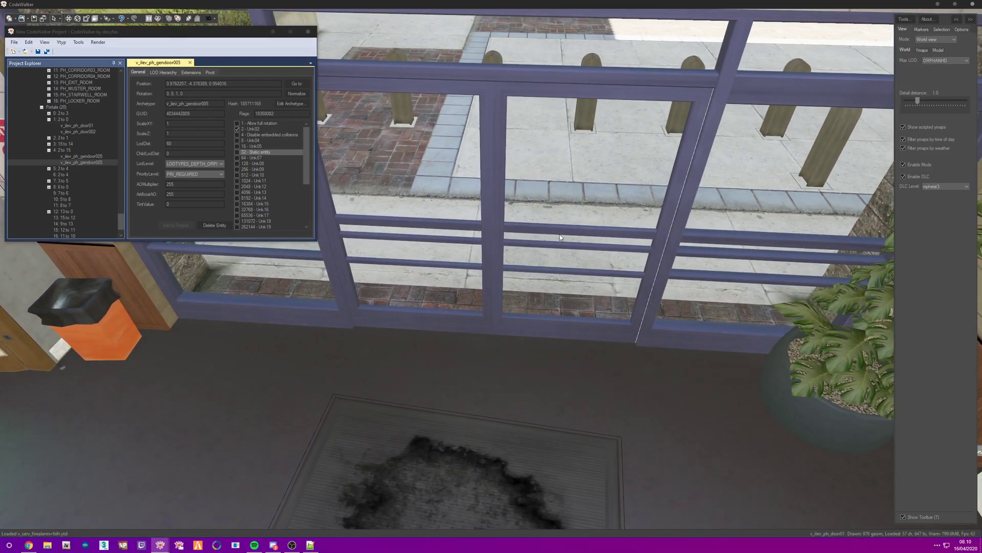
pyautogui.rightClick(647, 235)
pyautogui.doubleClick(201, 103)
pyautogui.hotkey('ctrl', 'v')
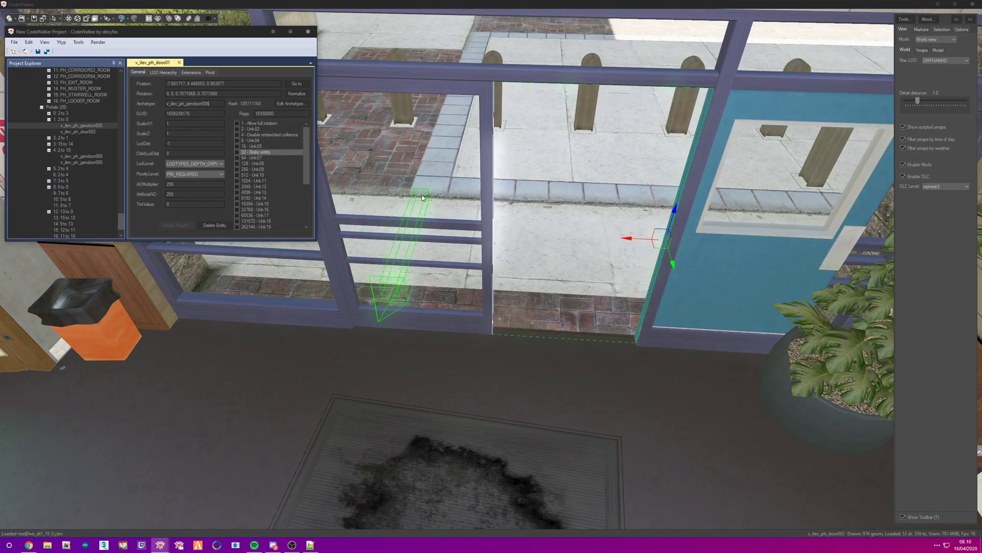
pyautogui.moveTo(410, 344); pyautogui.dragTo(417, 329)
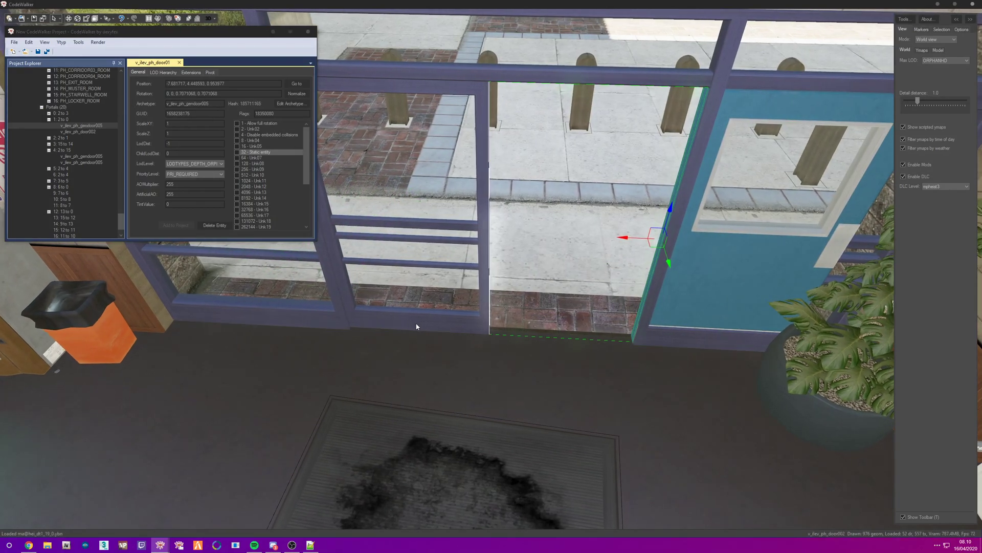
# Replace the archetype of the v_ilev_ph_door002 entrance door with v_ilev_ph_gendoor005.
pyautogui.click(342, 218)
pyautogui.click(209, 104)
pyautogui.hotkey('ctrl', 'a')
pyautogui.hotkey('ctrl', 'v')
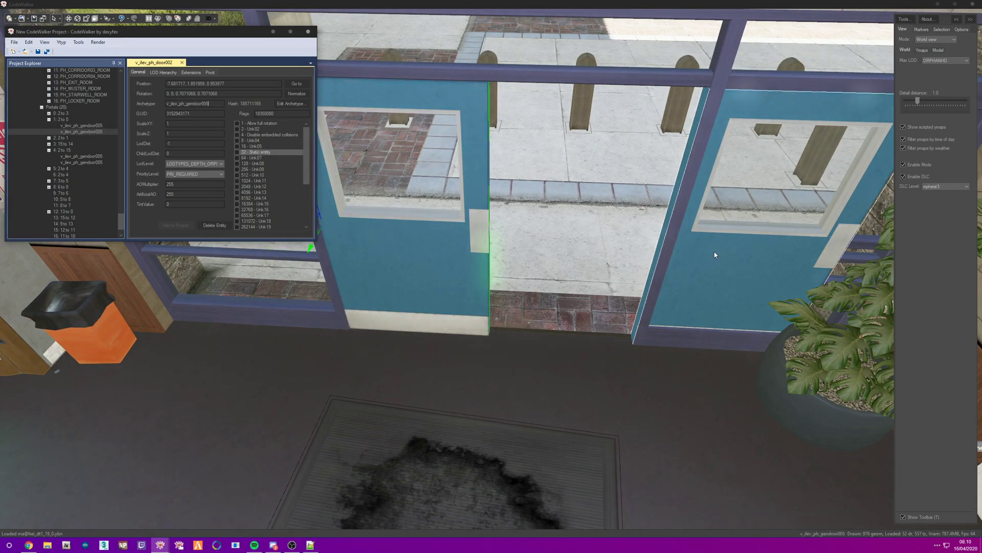
# Rotate the entrance door nearest the potted plant 180 degrees about its vertical axis, closing the gap between the two doors.
pyautogui.click(711, 261)
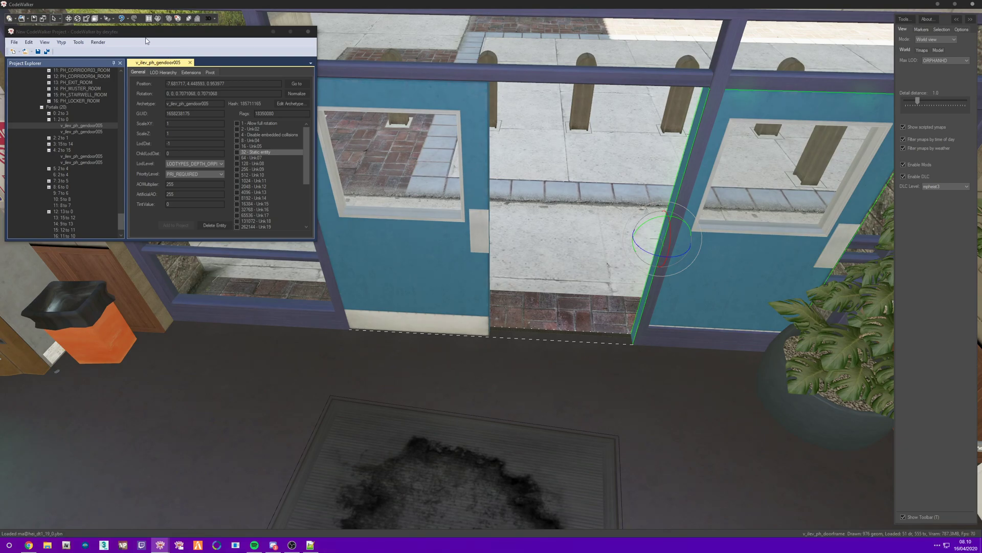
pyautogui.click(113, 19)
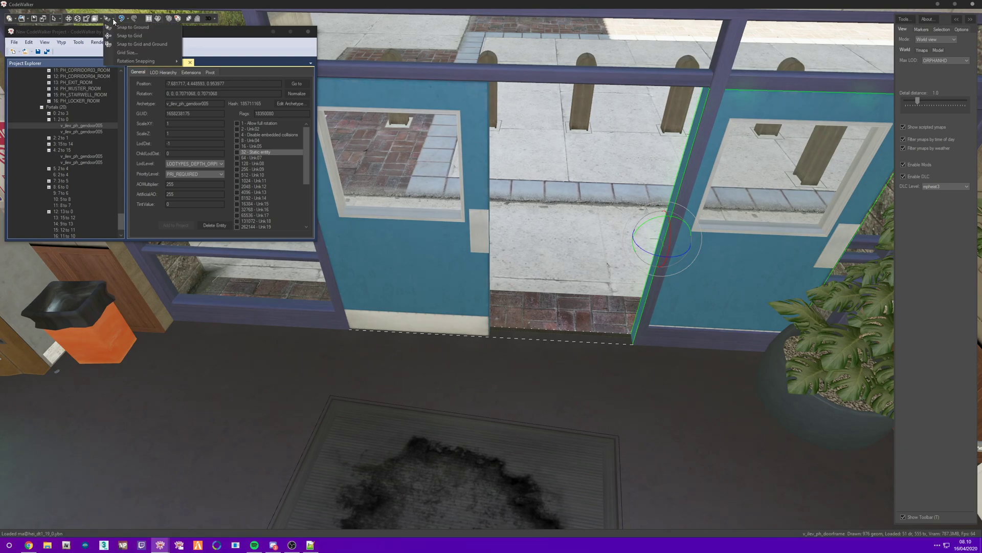
pyautogui.moveTo(141, 62)
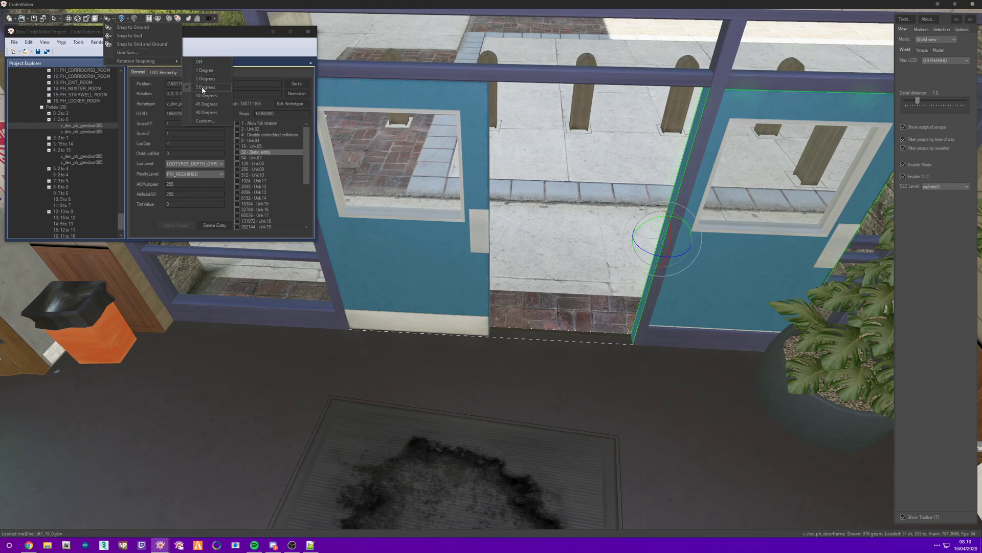
pyautogui.moveTo(651, 257); pyautogui.dragTo(747, 203)
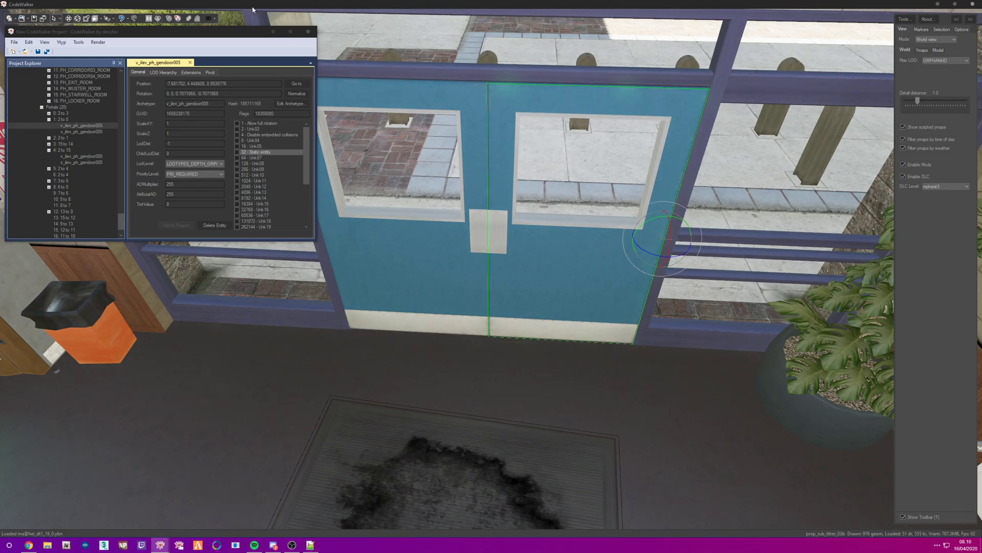
pyautogui.scroll(5, 532, 312)
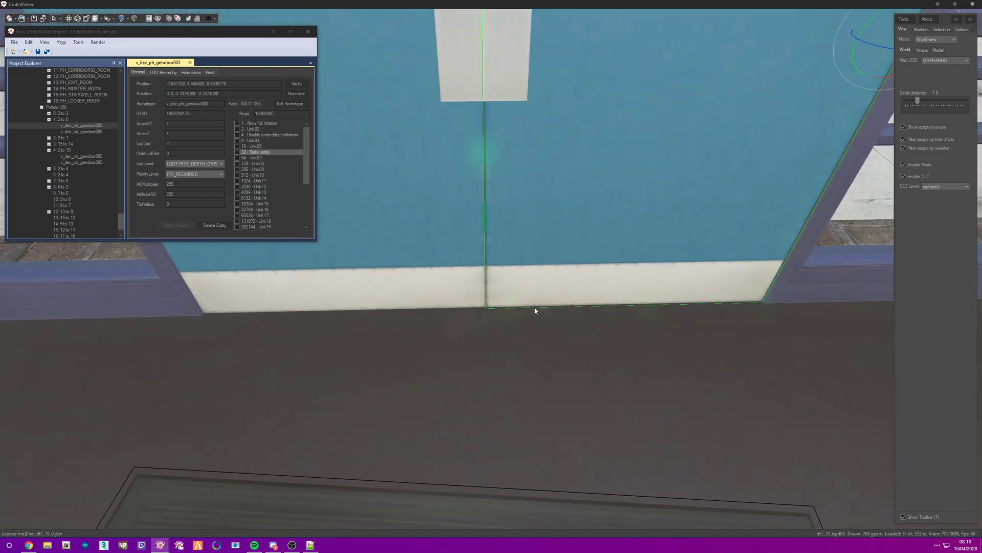